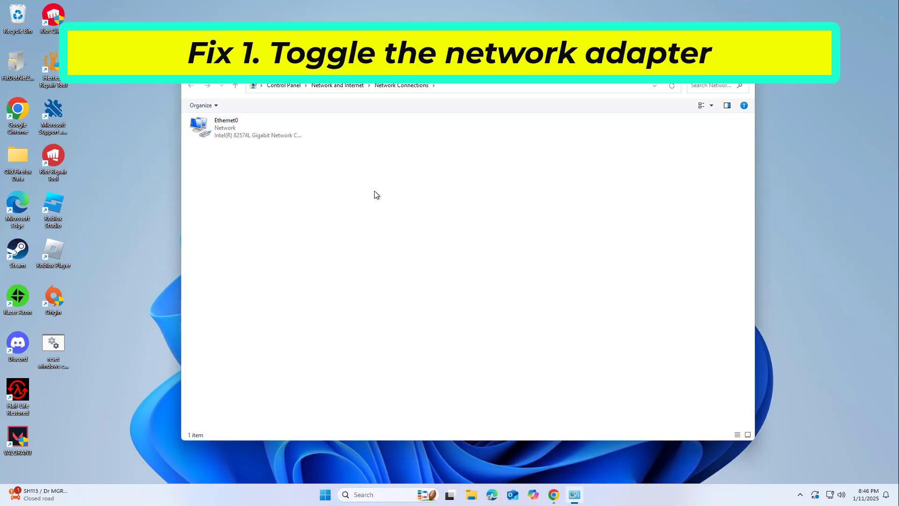
Disable the Ethernet0 network adapter, enable it again, and close the Network Connections window.
{"action": "right_click", "coordinate": [255, 136]}
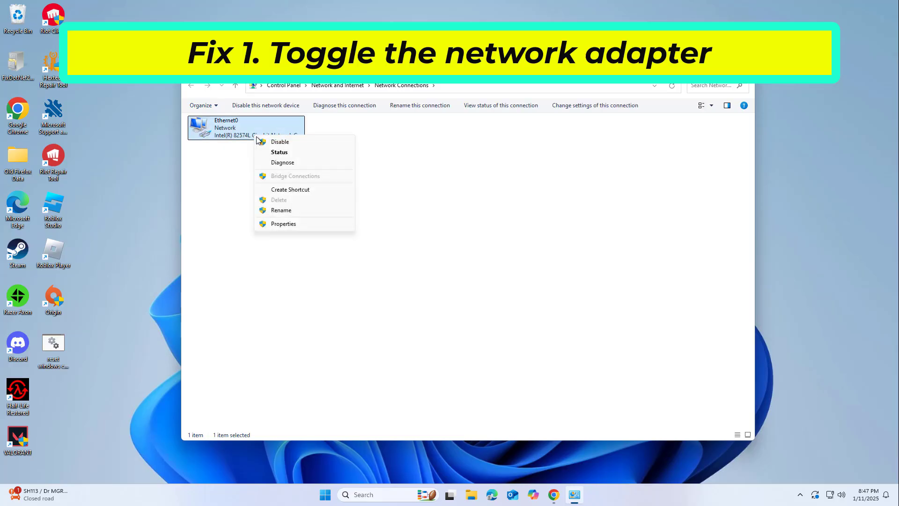
{"action": "left_click", "coordinate": [280, 142]}
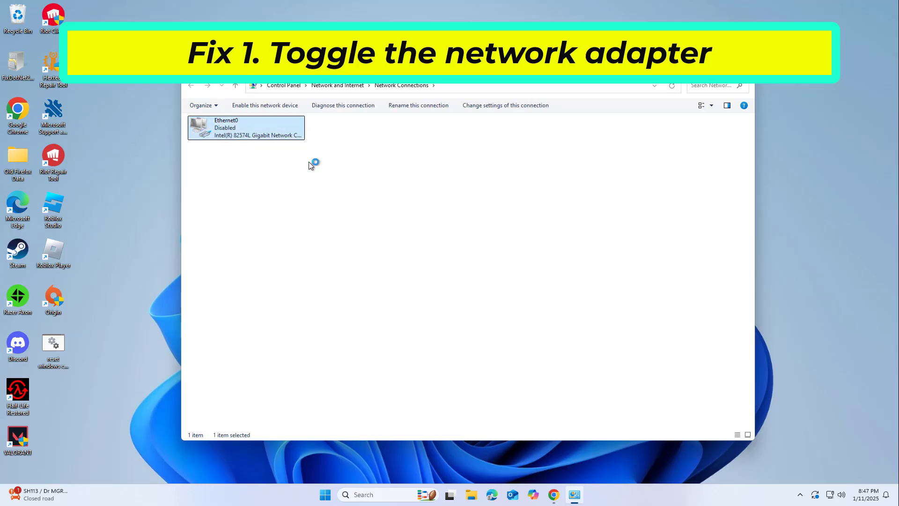
{"action": "right_click", "coordinate": [280, 136]}
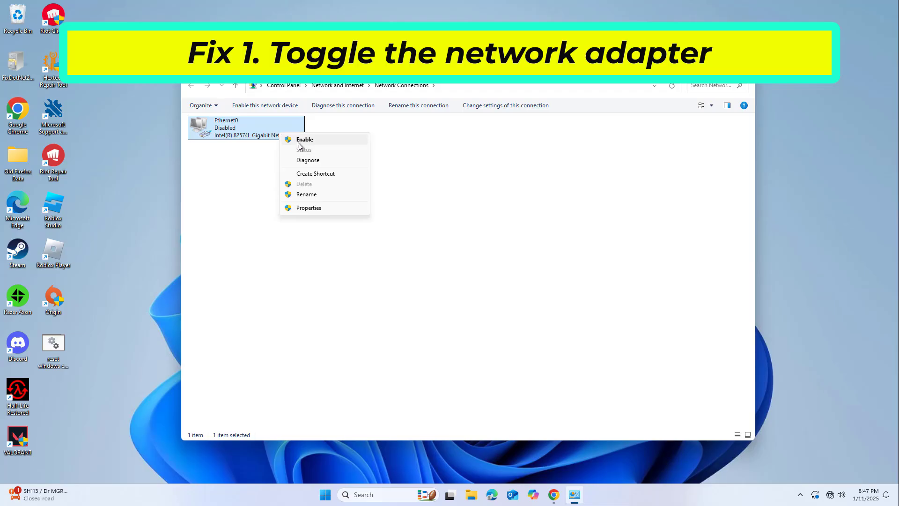
{"action": "left_click", "coordinate": [302, 140]}
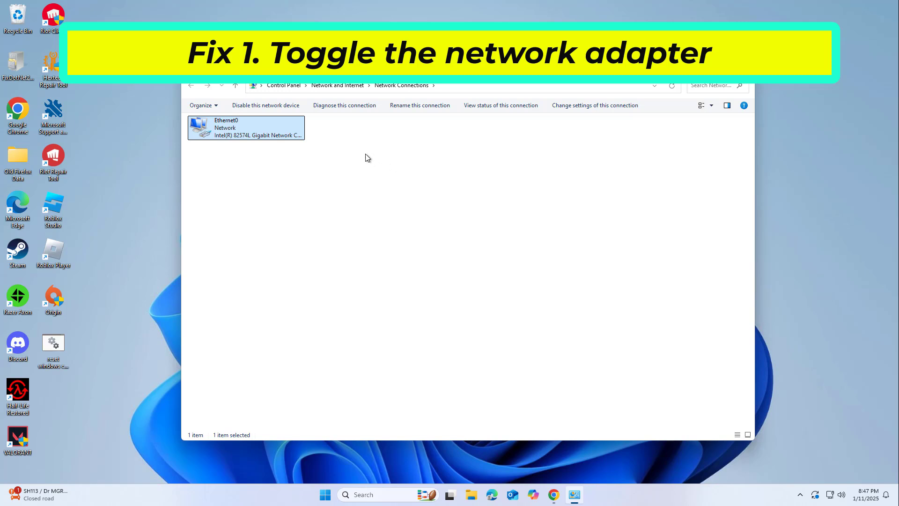
{"action": "left_click", "coordinate": [744, 69]}
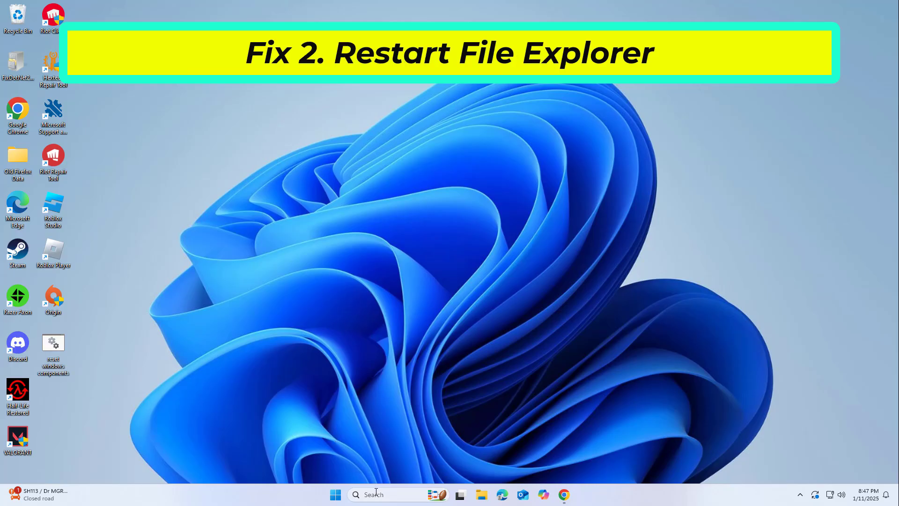
Restart the Windows Explorer process from Task Manager, then close Task Manager.
{"action": "right_click", "coordinate": [583, 489]}
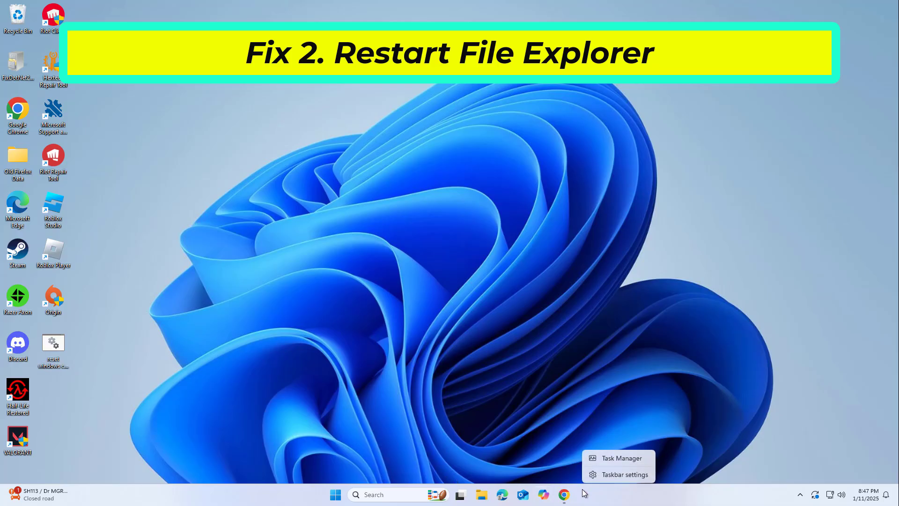
{"action": "left_click", "coordinate": [621, 458]}
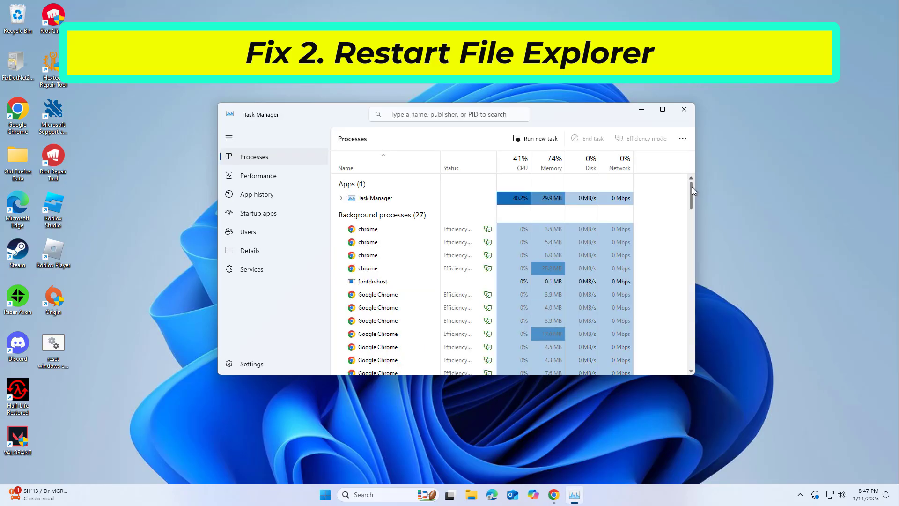
{"action": "left_click_drag", "start_coordinate": [692, 188], "coordinate": [690, 357]}
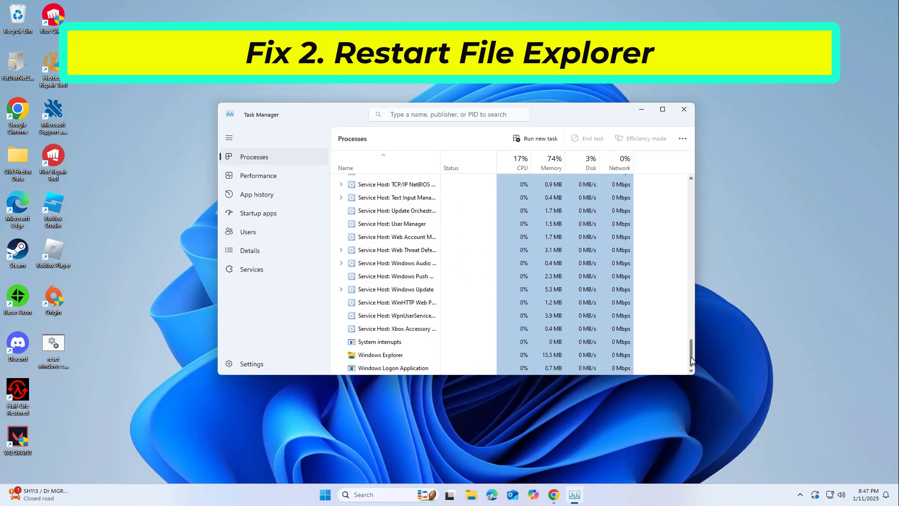
{"action": "scroll", "coordinate": [444, 356], "scroll_direction": "up", "scroll_amount": 10}
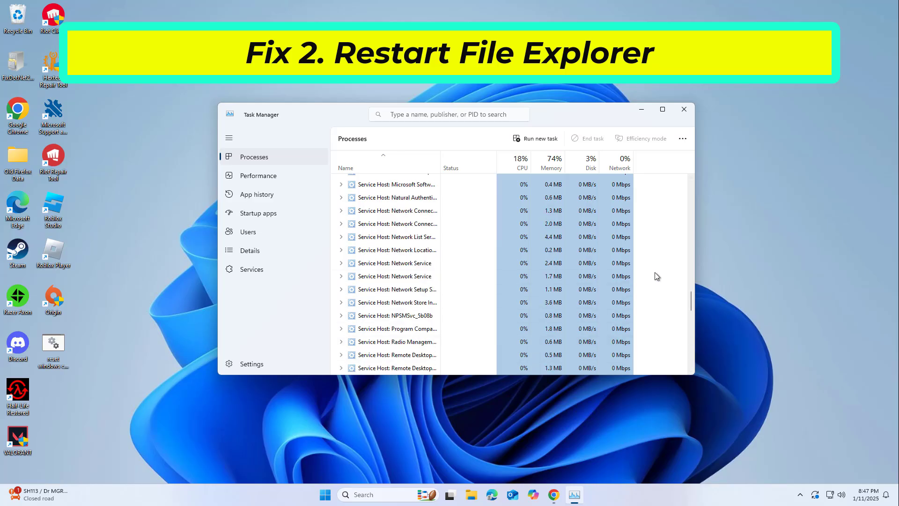
{"action": "left_click_drag", "start_coordinate": [693, 297], "coordinate": [698, 375]}
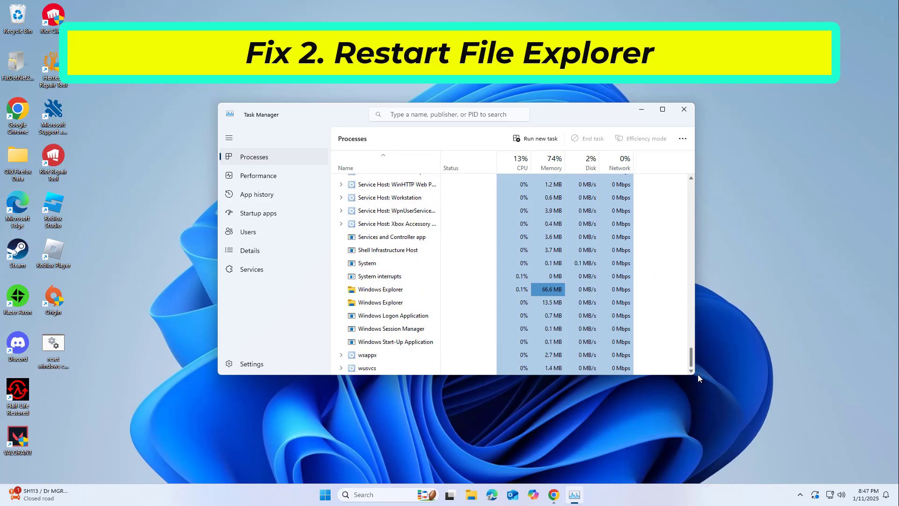
{"action": "right_click", "coordinate": [408, 290]}
{"action": "left_click", "coordinate": [425, 293]}
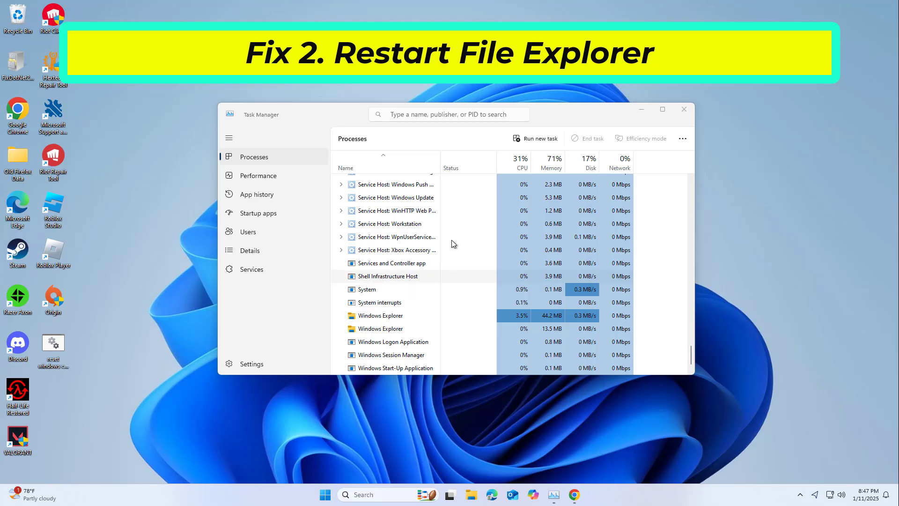
{"action": "left_click", "coordinate": [678, 112]}
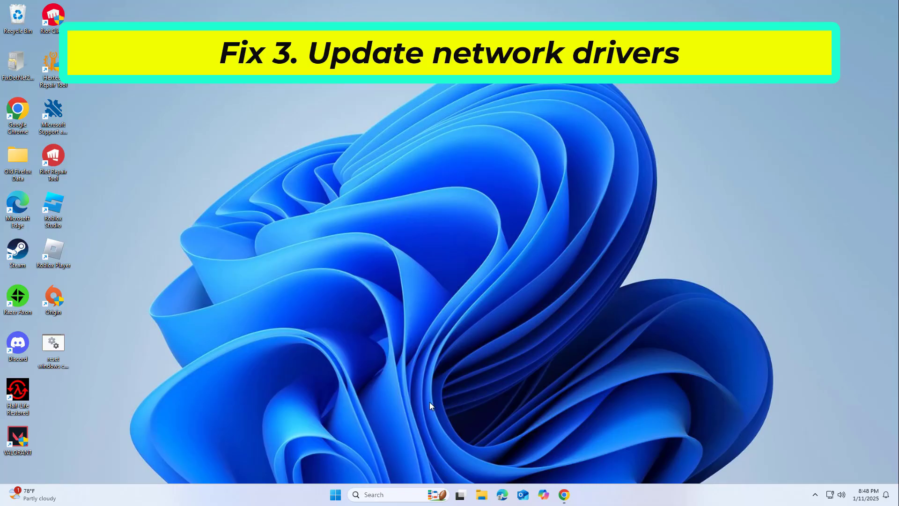
Open Device Manager, move its window to the middle of the desktop, and expand the Network adapters category.
{"action": "left_click", "coordinate": [395, 497]}
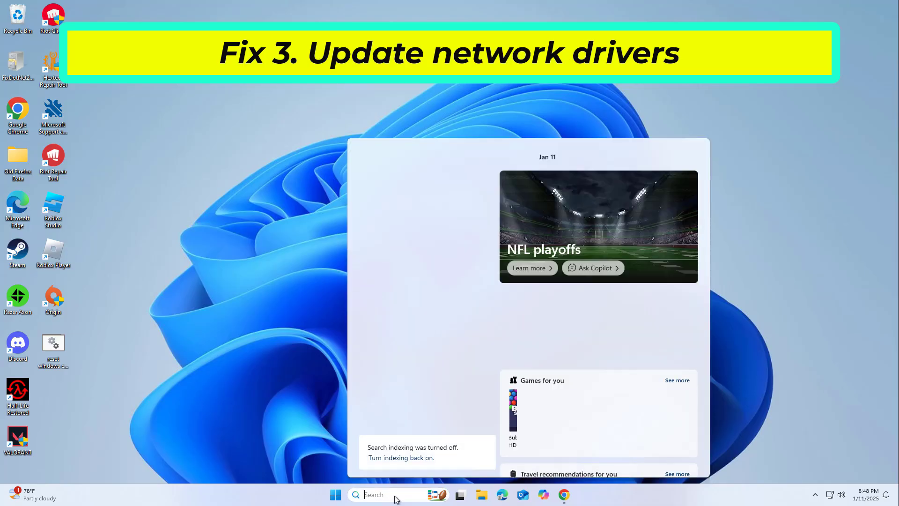
{"action": "type", "text": "device"}
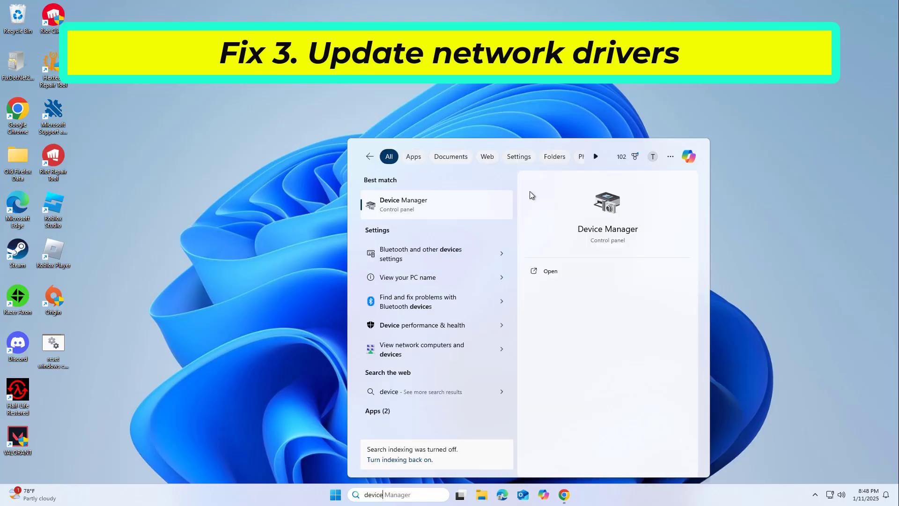
{"action": "left_click", "coordinate": [434, 206]}
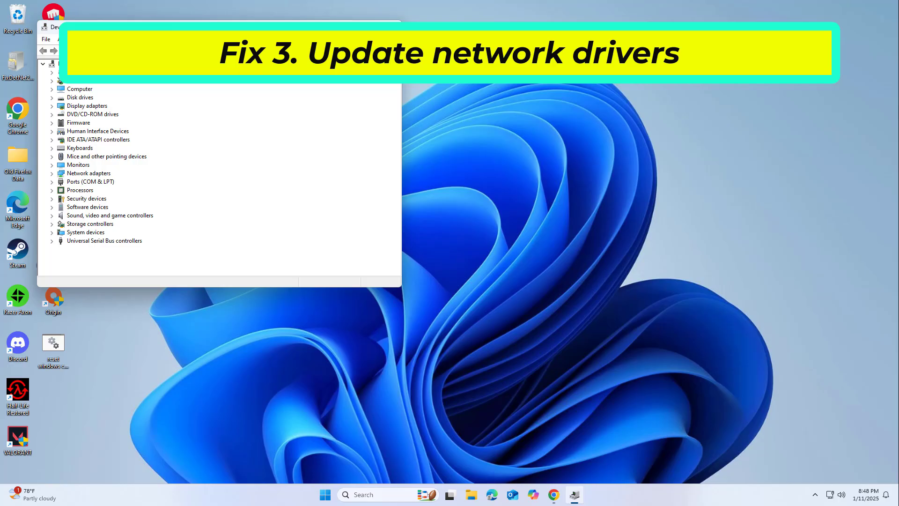
{"action": "left_click_drag", "start_coordinate": [311, 30], "coordinate": [504, 117]}
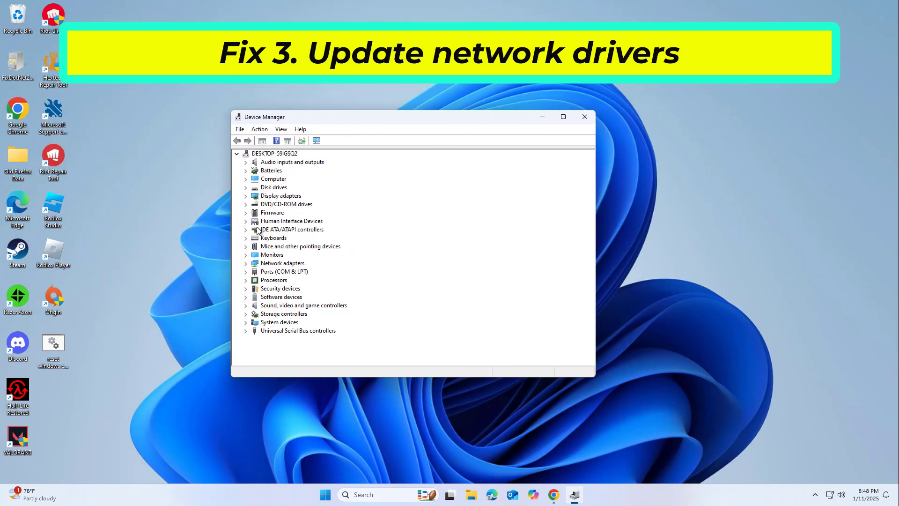
{"action": "left_click", "coordinate": [247, 264]}
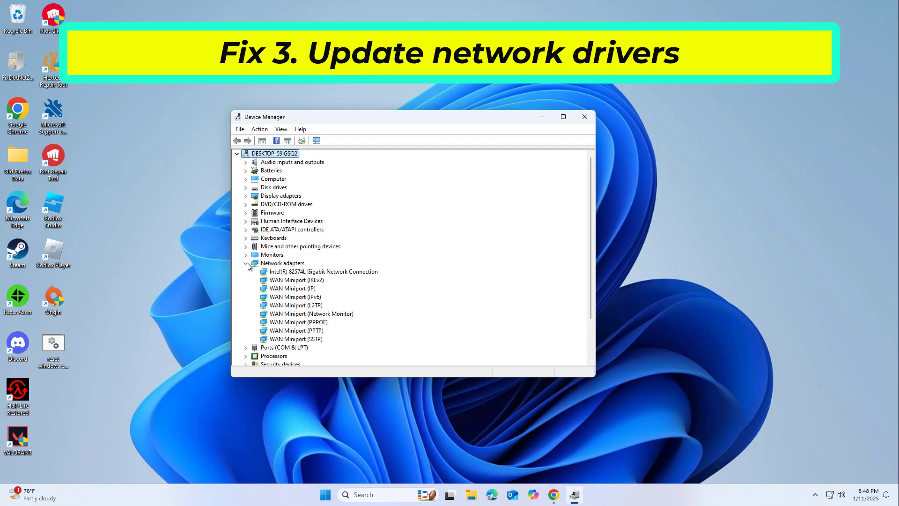
Run an automatic driver update search for the Intel(R) 82574L Gigabit Network Connection and close Device Manager.
{"action": "left_click", "coordinate": [298, 273]}
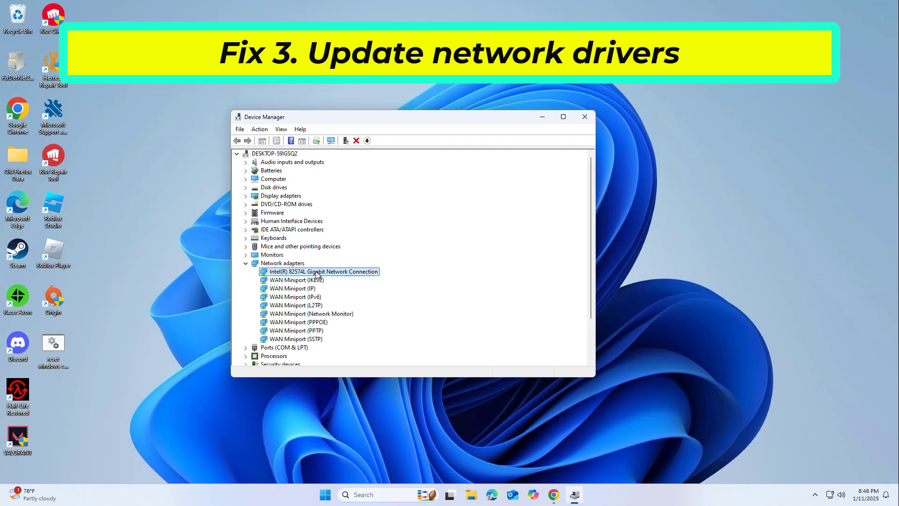
{"action": "right_click", "coordinate": [317, 275]}
{"action": "left_click", "coordinate": [350, 278]}
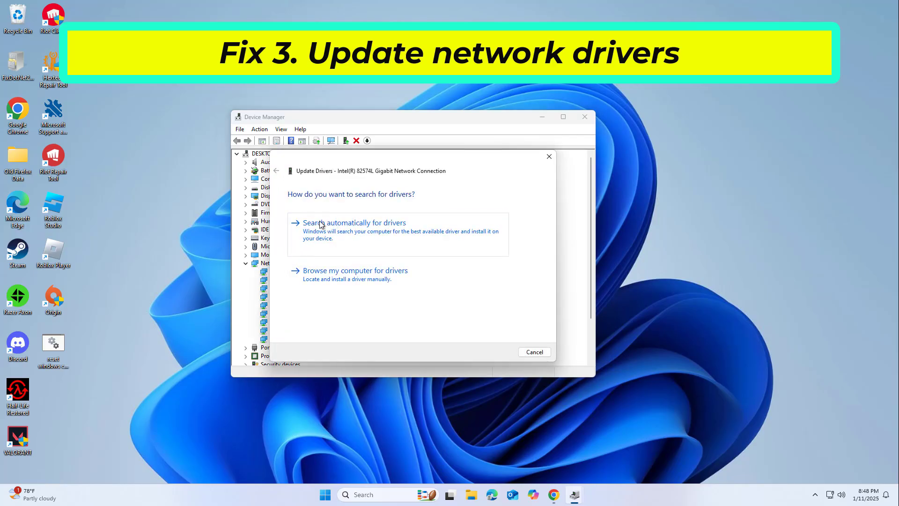
{"action": "left_click", "coordinate": [359, 226]}
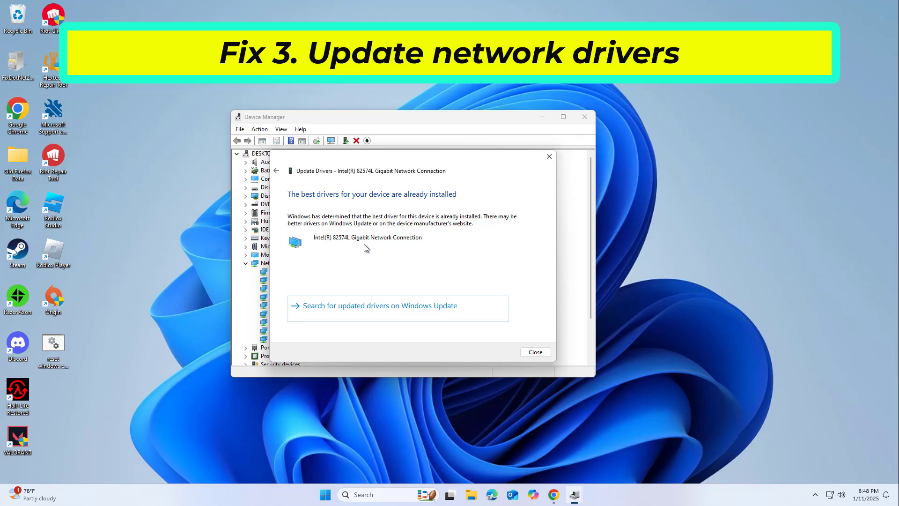
{"action": "left_click", "coordinate": [530, 353]}
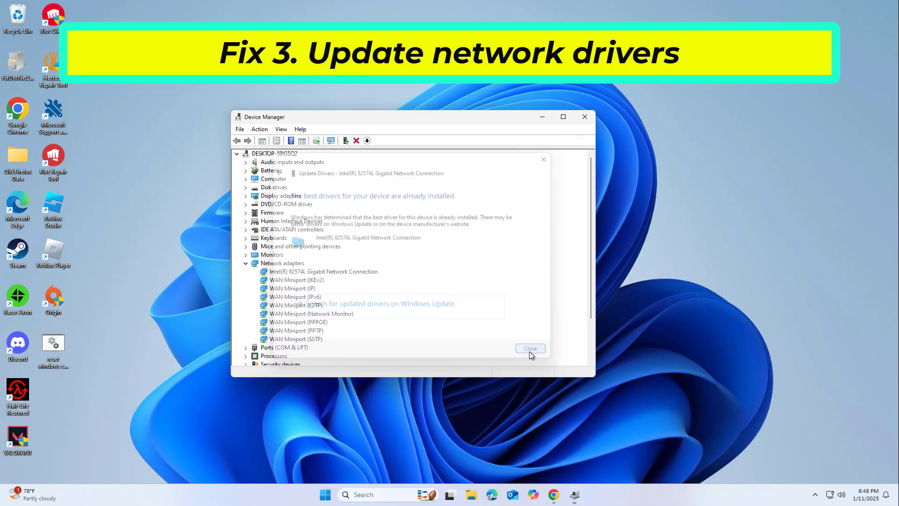
{"action": "left_click", "coordinate": [585, 117]}
{"action": "left_click", "coordinate": [334, 495]}
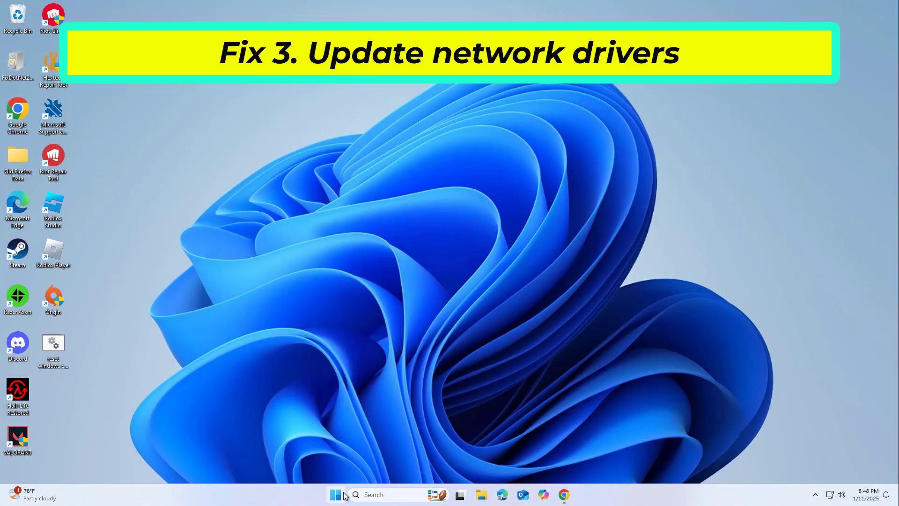
{"action": "left_click", "coordinate": [567, 460]}
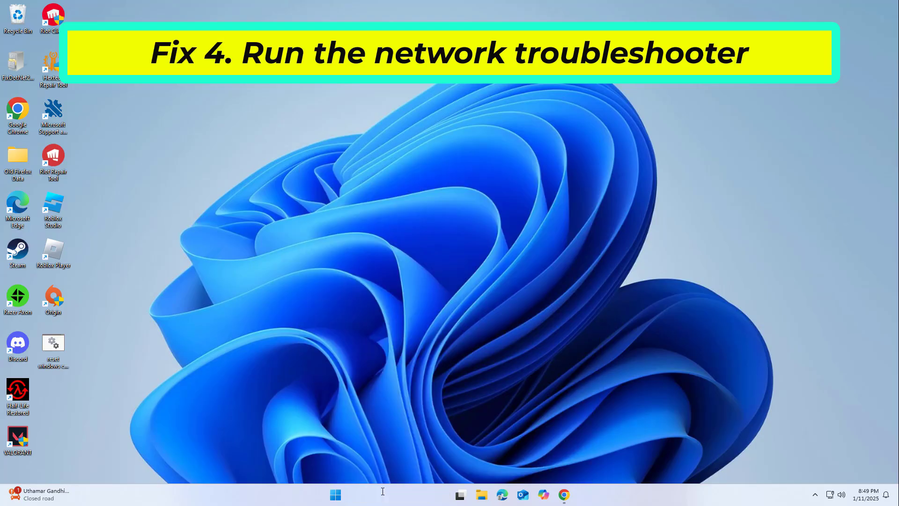
Search Windows for "fix netw", run the Network Adapter troubleshooter, and close it.
{"action": "left_click", "coordinate": [383, 494]}
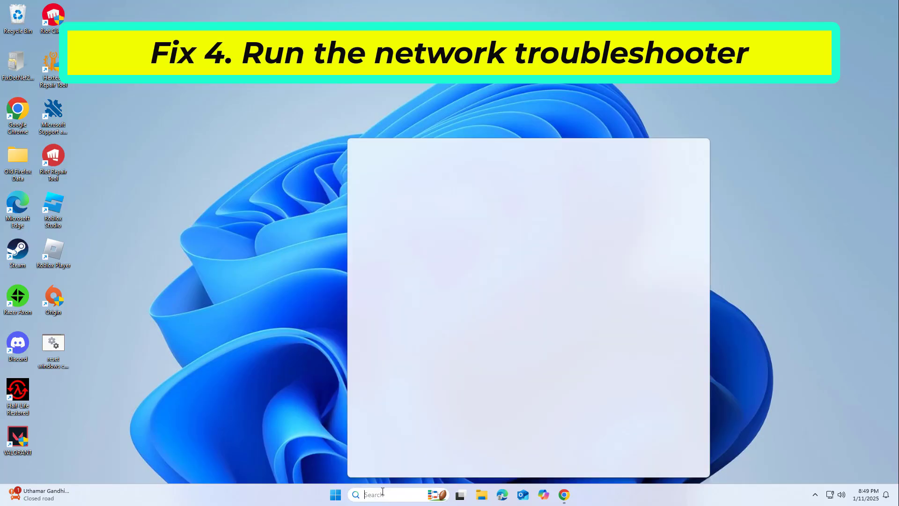
{"action": "type", "text": "fix"}
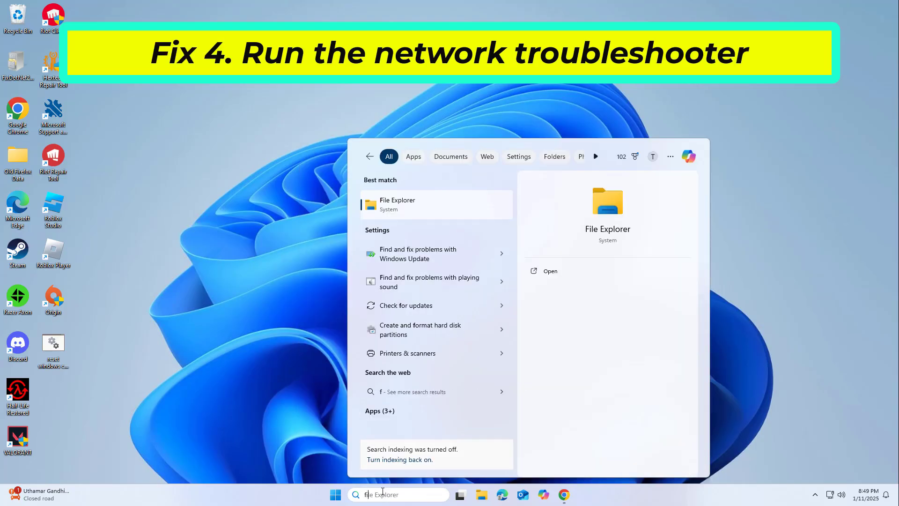
{"action": "type", "text": " netw"}
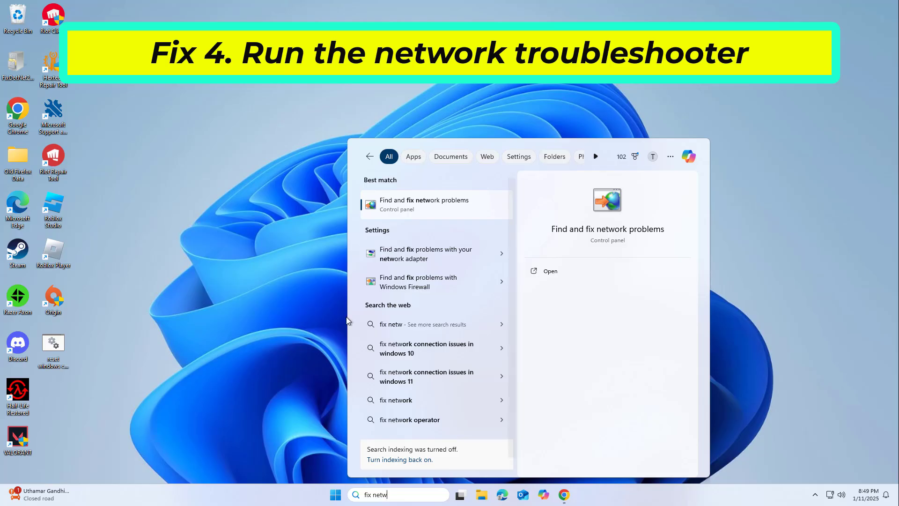
{"action": "left_click", "coordinate": [419, 253]}
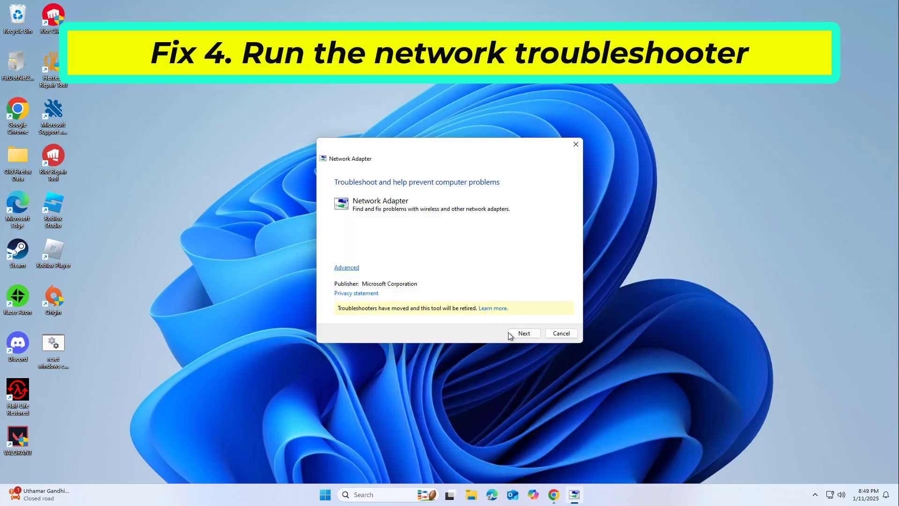
{"action": "left_click", "coordinate": [520, 333]}
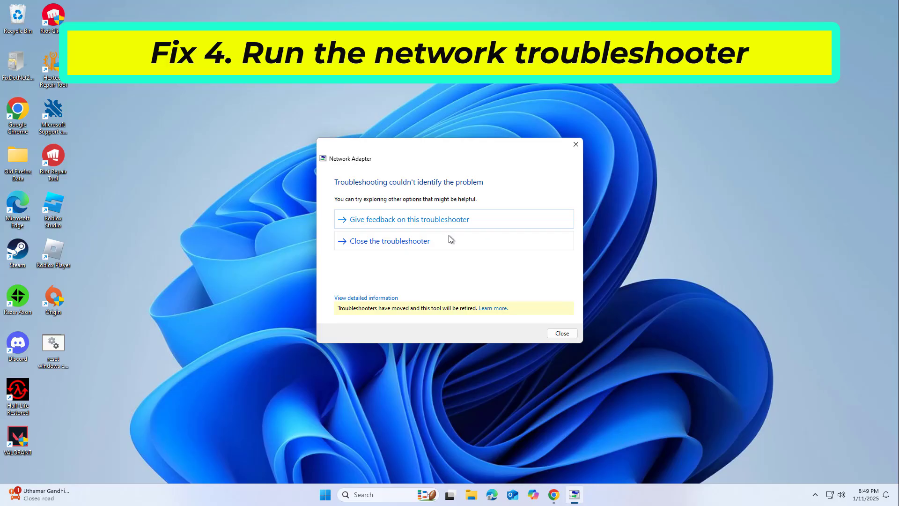
{"action": "left_click", "coordinate": [451, 240]}
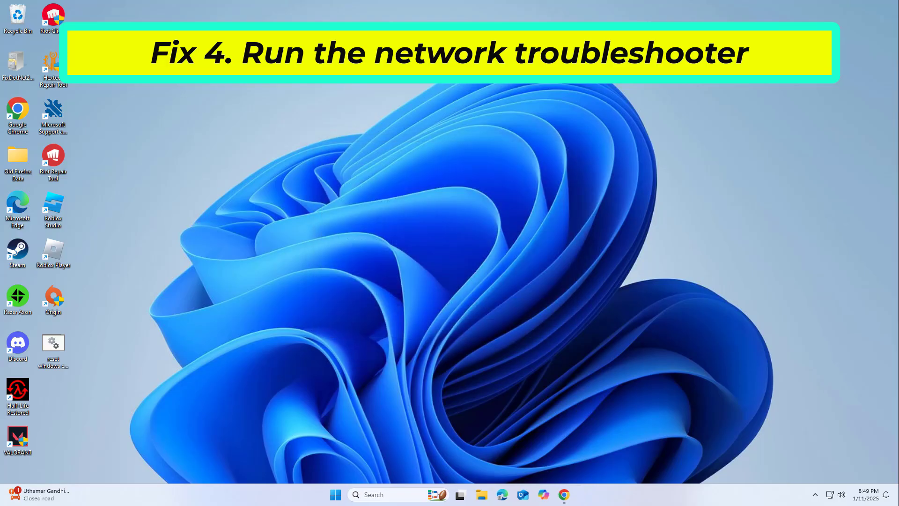
Search Windows for "serv" and open the Services console.
{"action": "left_click", "coordinate": [373, 493]}
{"action": "type", "text": "serv"}
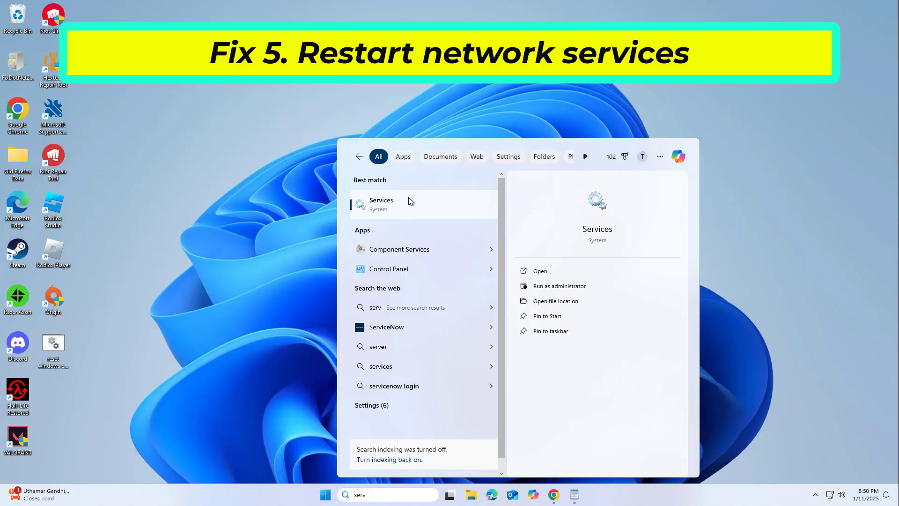
{"action": "left_click", "coordinate": [424, 204]}
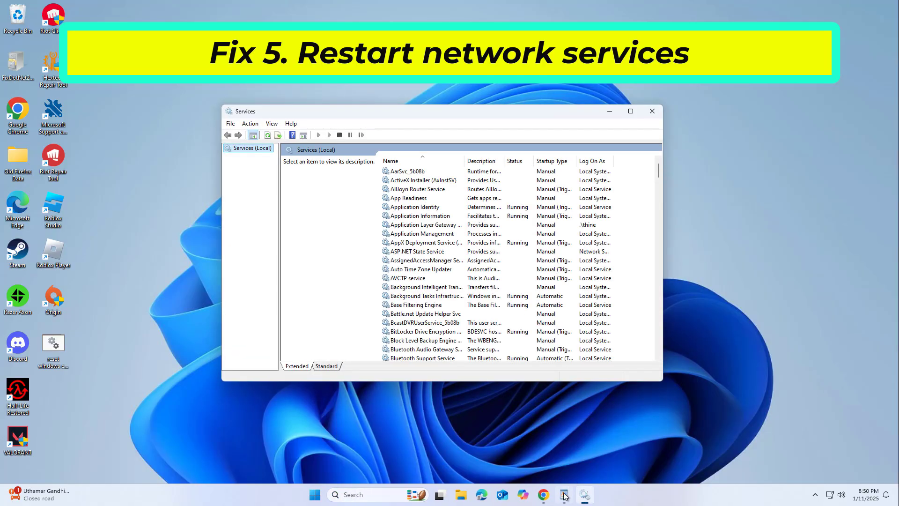
Bring up the WordPad document listing the network services, place it beside the Services window, and highlight Network Connections.
{"action": "left_click", "coordinate": [564, 496]}
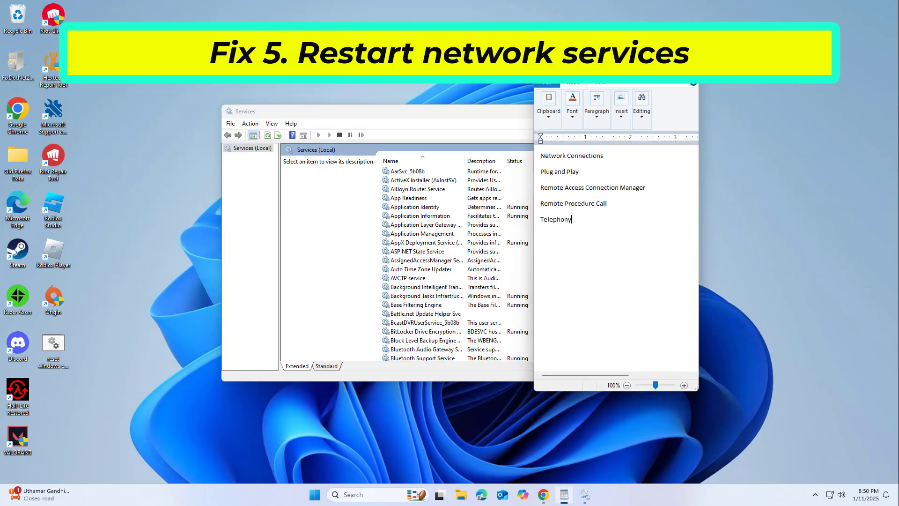
{"action": "left_click_drag", "start_coordinate": [609, 74], "coordinate": [741, 86]}
{"action": "left_click_drag", "start_coordinate": [755, 174], "coordinate": [649, 172]}
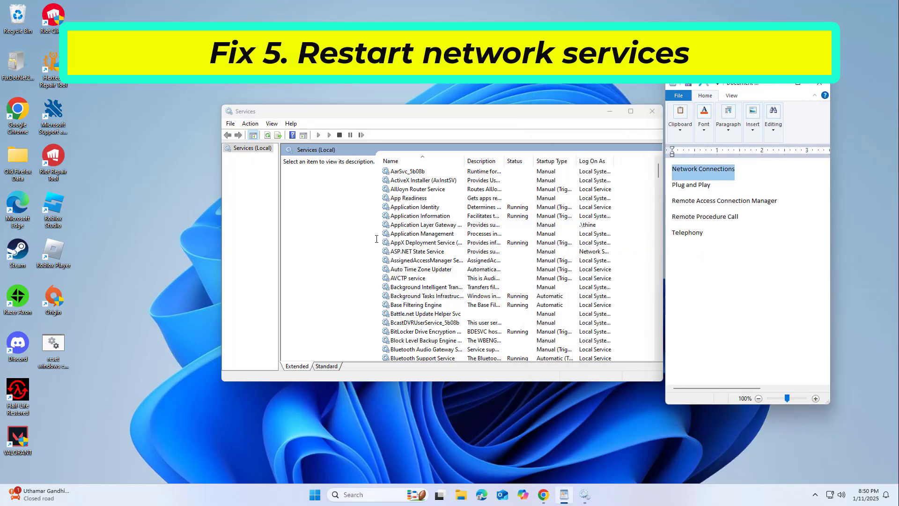
{"action": "double_click", "coordinate": [410, 253]}
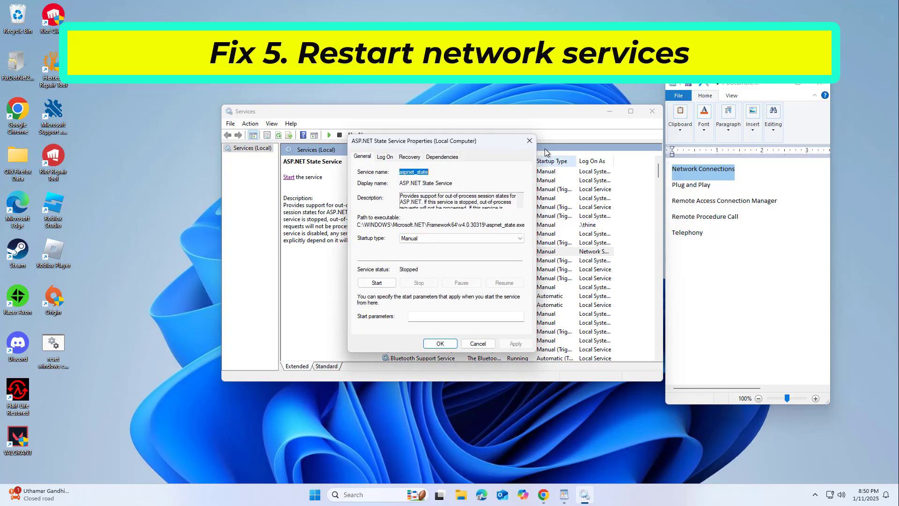
{"action": "key", "text": "Escape"}
{"action": "left_click", "coordinate": [435, 253]}
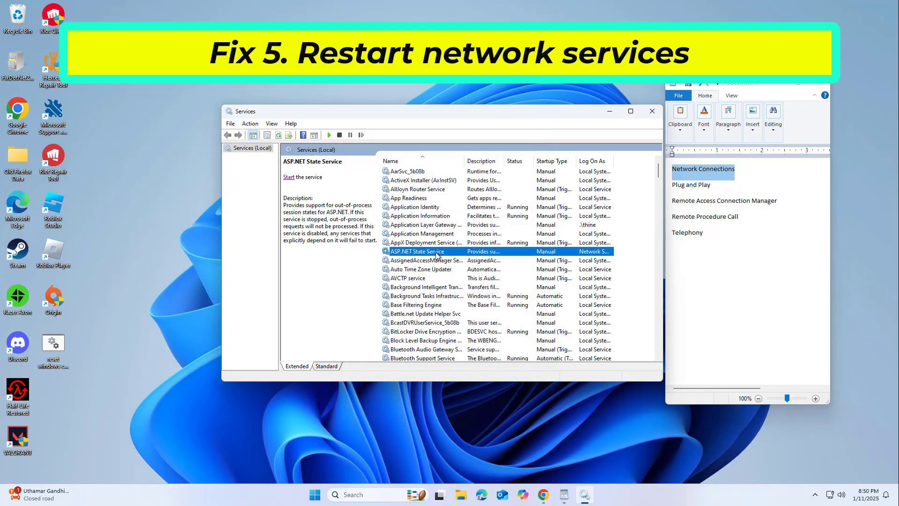
Set the Network Connections service's startup type to Automatic and restart the service.
{"action": "type", "text": "n"}
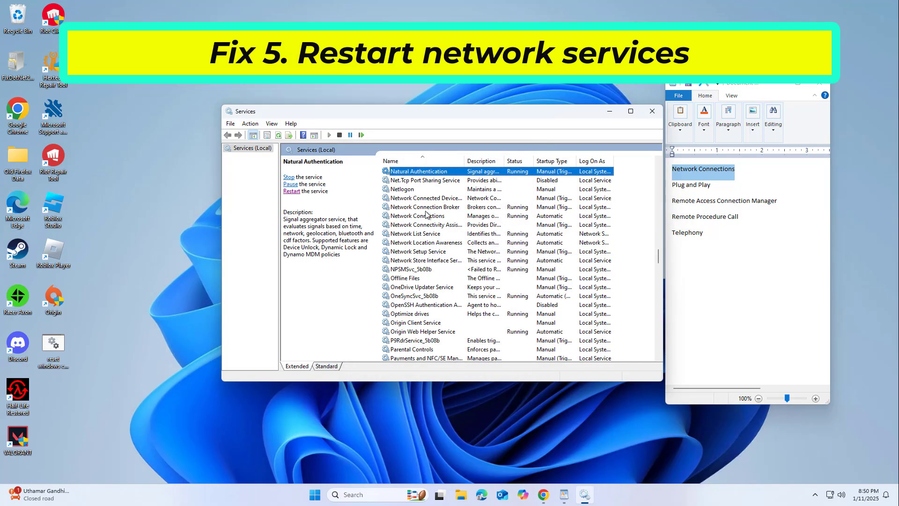
{"action": "left_click", "coordinate": [426, 216]}
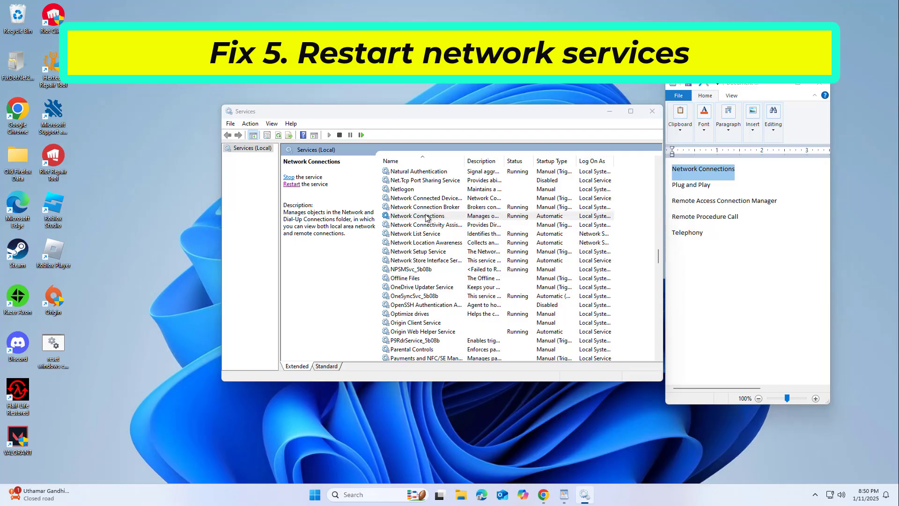
{"action": "double_click", "coordinate": [426, 216]}
{"action": "left_click", "coordinate": [435, 238]}
{"action": "left_click", "coordinate": [436, 253]}
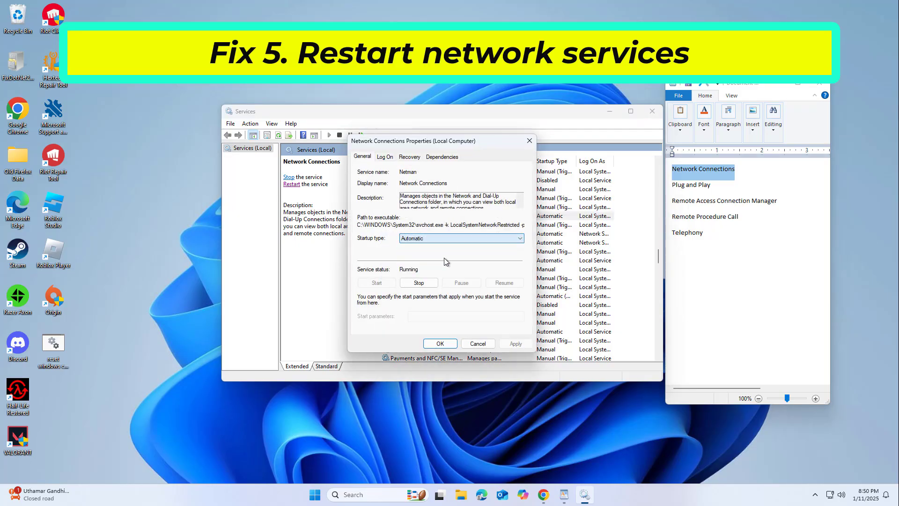
{"action": "left_click", "coordinate": [448, 346]}
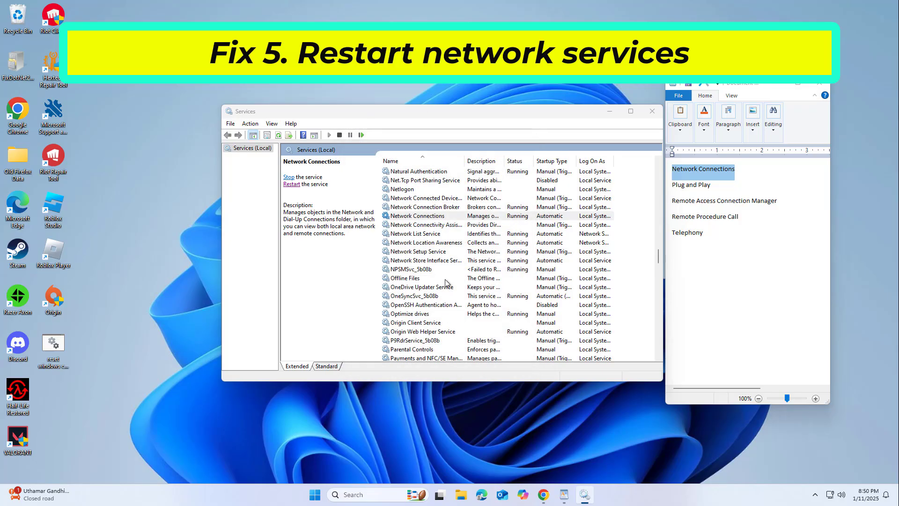
{"action": "right_click", "coordinate": [441, 216]}
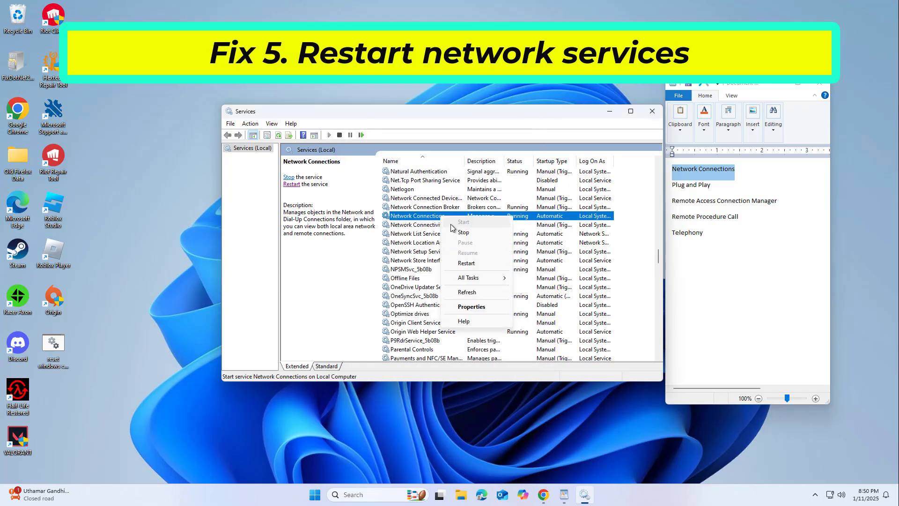
{"action": "left_click", "coordinate": [467, 263]}
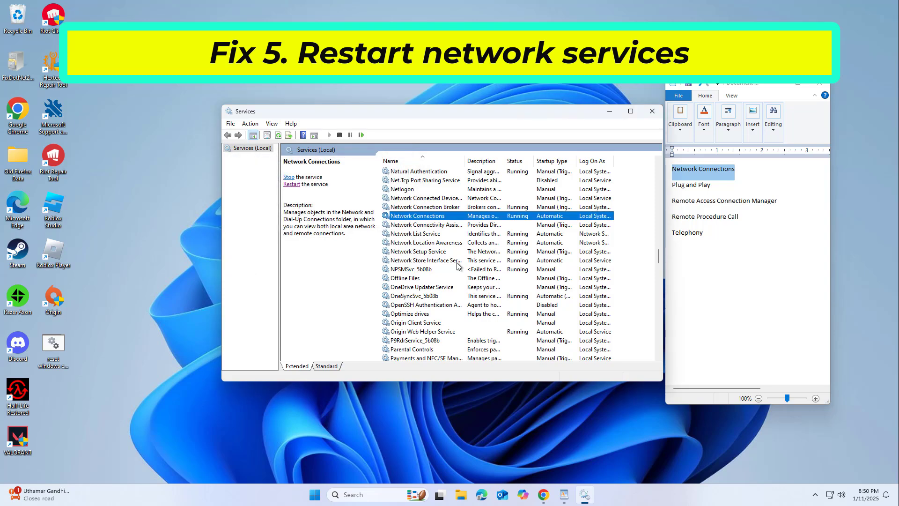
Locate and select the Plug and Play service, and highlight its name in the WordPad list.
{"action": "key", "text": "p"}
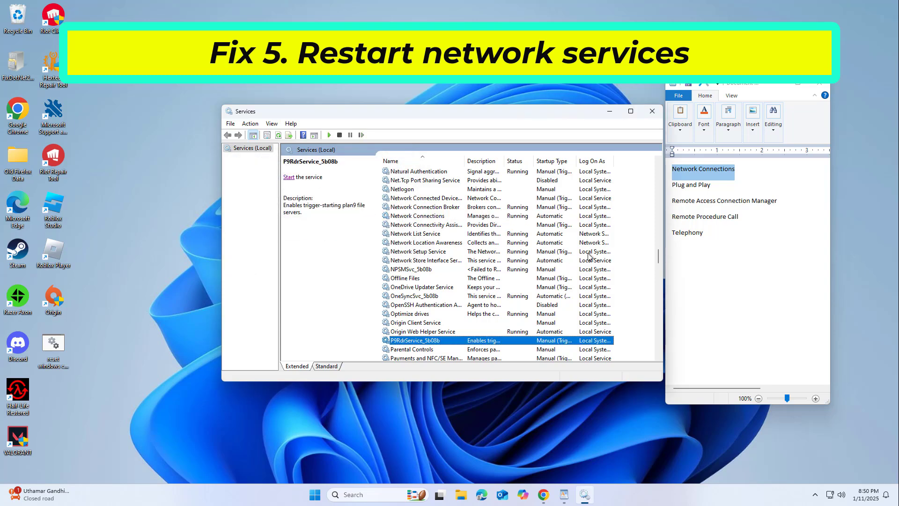
{"action": "left_click_drag", "start_coordinate": [658, 254], "coordinate": [658, 264]}
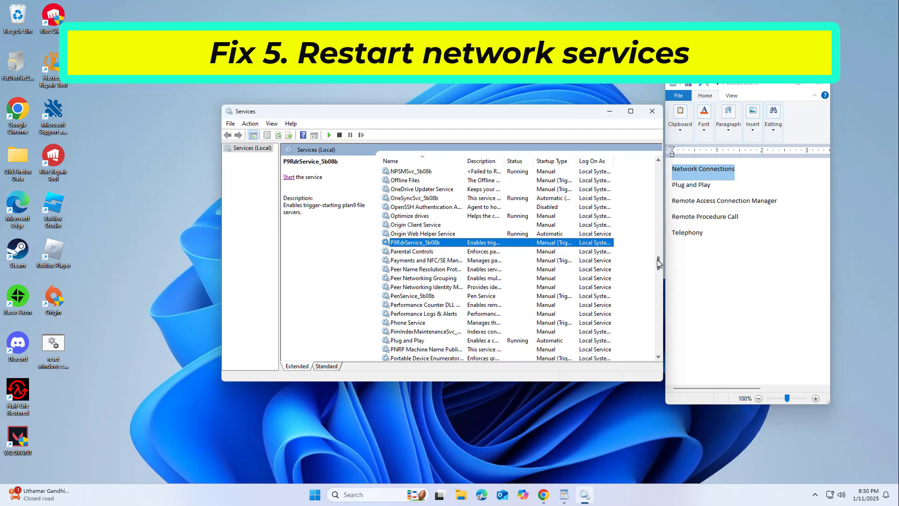
{"action": "scroll", "coordinate": [656, 259], "scroll_direction": "down", "scroll_amount": 3}
{"action": "left_click", "coordinate": [433, 260]}
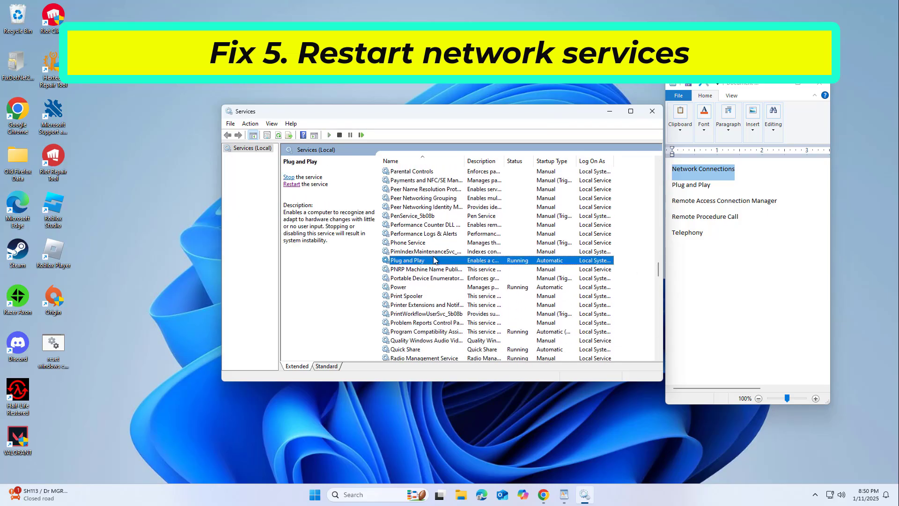
{"action": "left_click", "coordinate": [668, 195]}
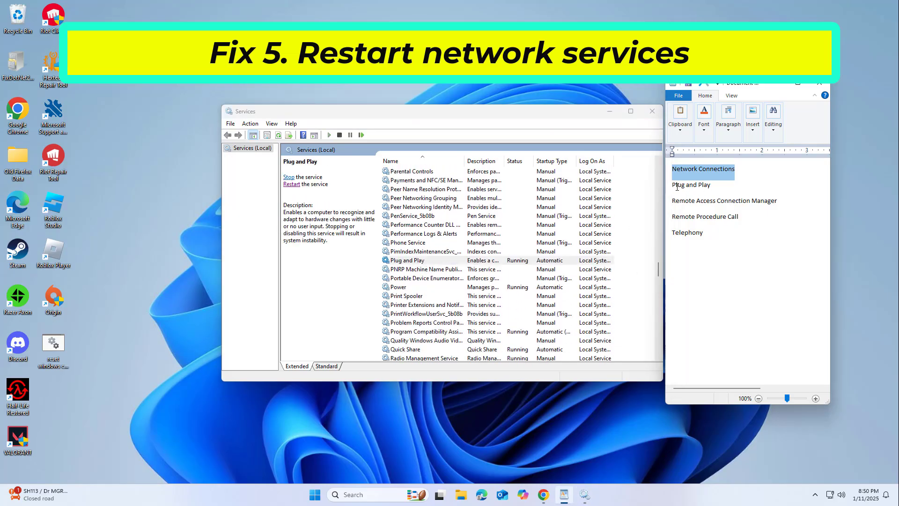
{"action": "triple_click", "coordinate": [677, 187]}
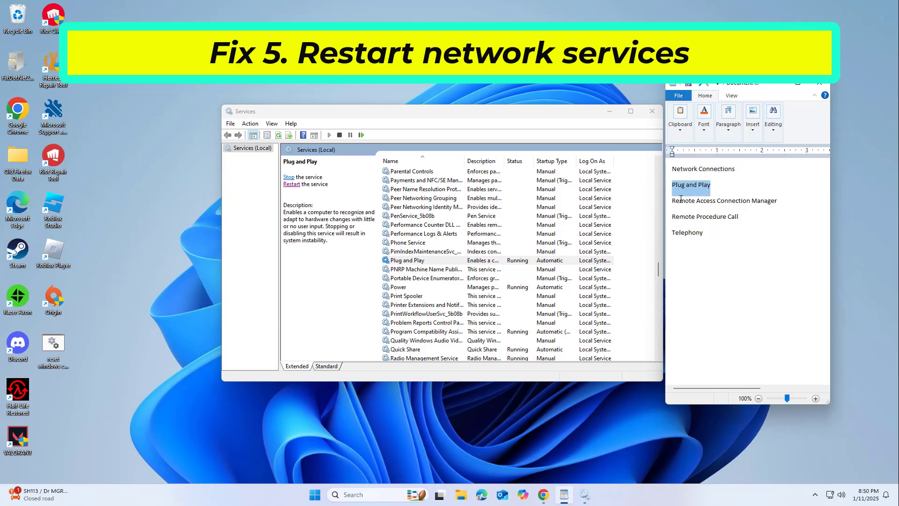
Set the Plug and Play service's startup type to Automatic and restart the service.
{"action": "left_click", "coordinate": [408, 261]}
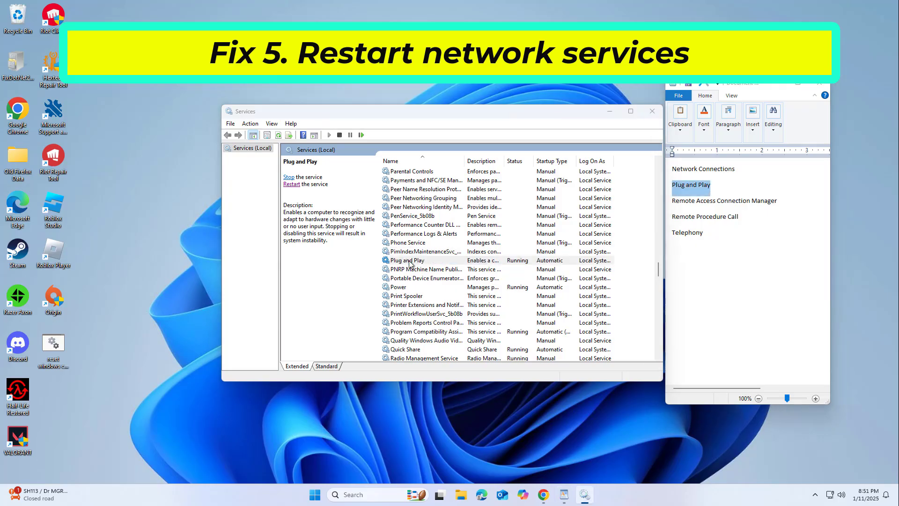
{"action": "double_click", "coordinate": [409, 262]}
{"action": "left_click", "coordinate": [440, 239]}
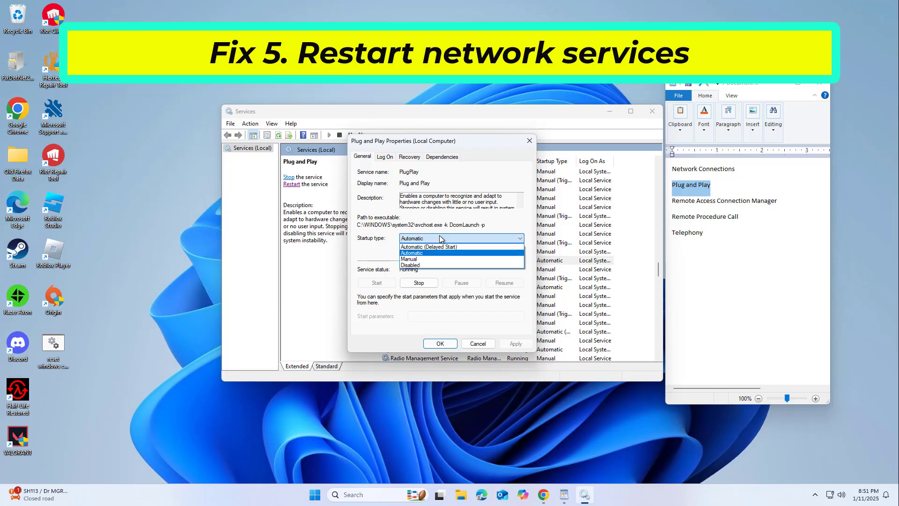
{"action": "left_click", "coordinate": [435, 255]}
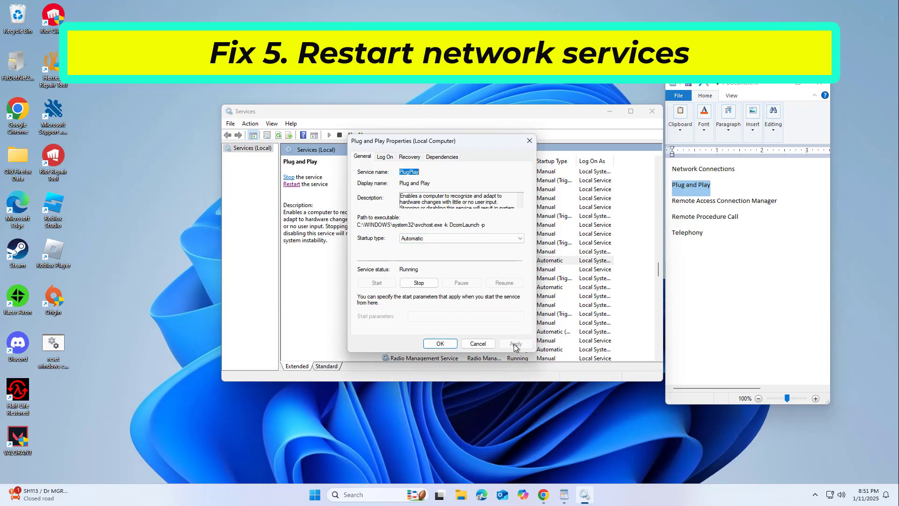
{"action": "left_click", "coordinate": [429, 345]}
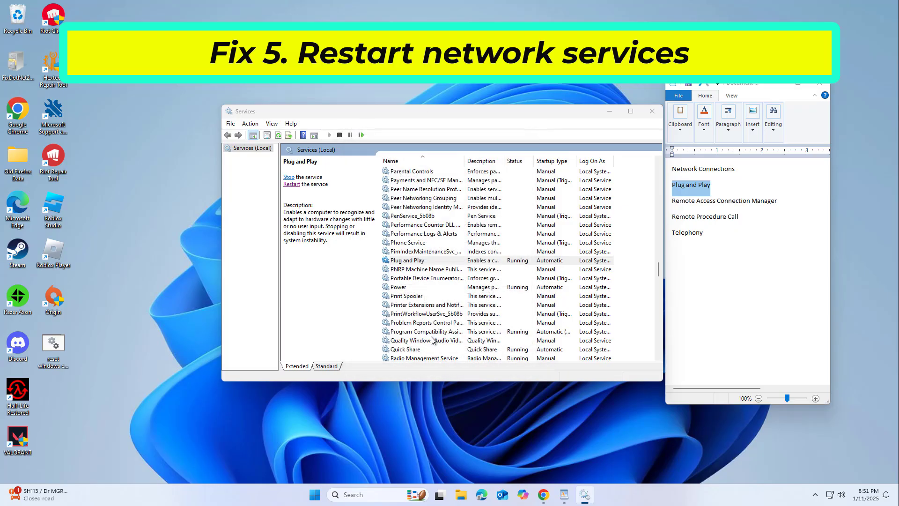
{"action": "right_click", "coordinate": [442, 261]}
{"action": "left_click", "coordinate": [467, 307]}
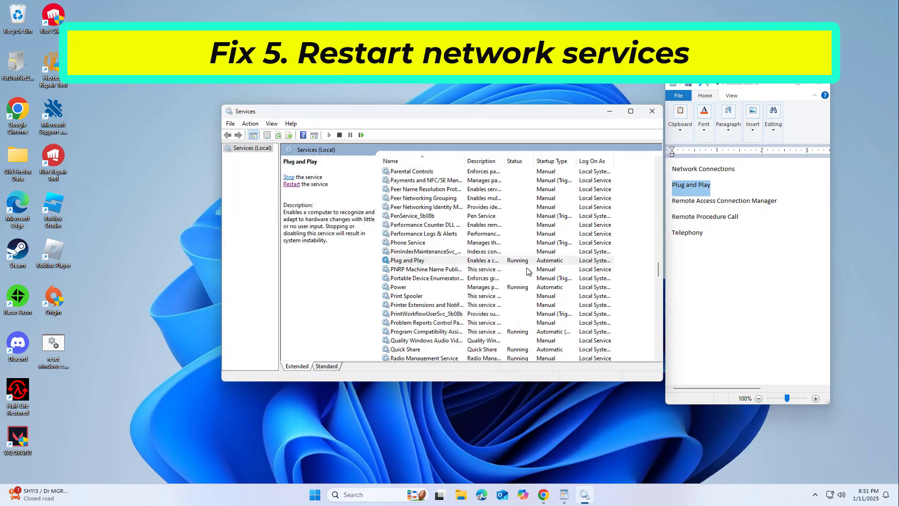
Highlight the word Remote in the Remote Access Connection Manager line of the WordPad list and return to the Services window.
{"action": "left_click", "coordinate": [700, 203]}
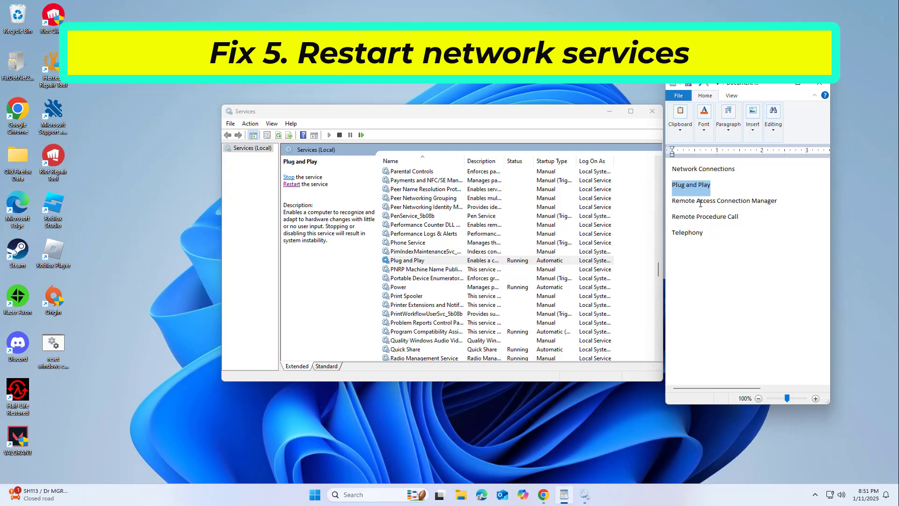
{"action": "double_click", "coordinate": [676, 201]}
{"action": "left_click", "coordinate": [436, 279]}
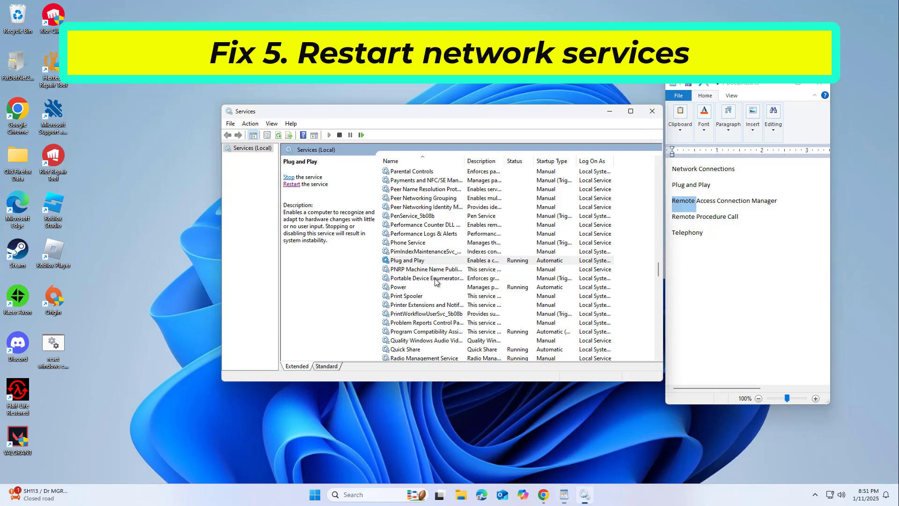
Set the Remote Access Connection Manager service's startup type to Automatic and restart the service.
{"action": "type", "text": "re"}
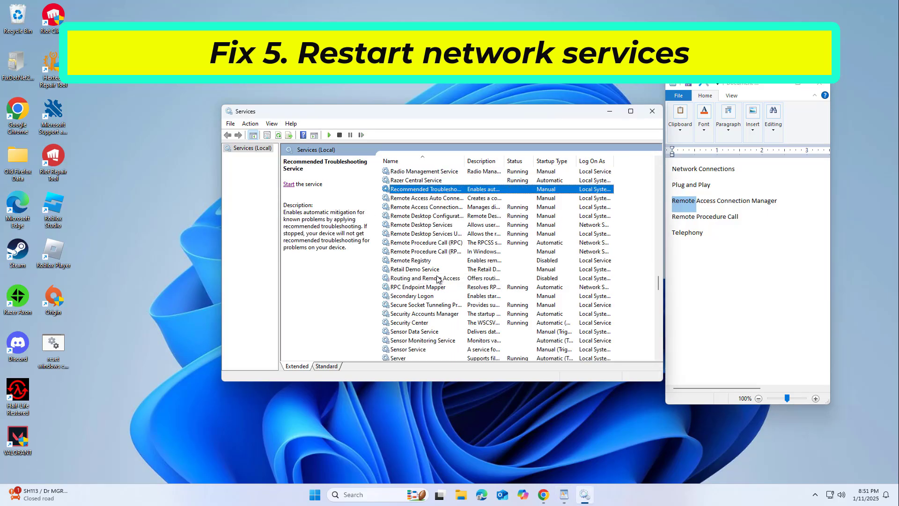
{"action": "left_click", "coordinate": [449, 200]}
{"action": "left_click", "coordinate": [445, 209]}
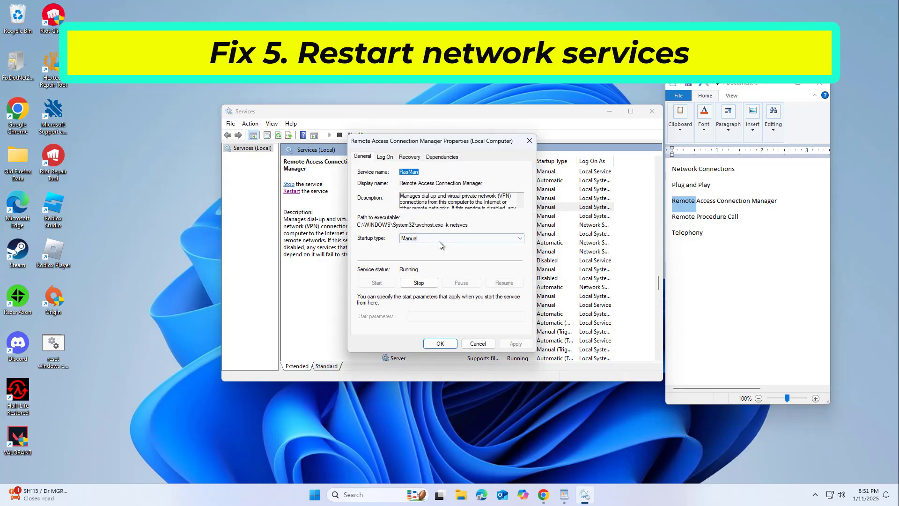
{"action": "left_click", "coordinate": [440, 238]}
{"action": "left_click", "coordinate": [437, 255]}
{"action": "left_click", "coordinate": [515, 344]}
{"action": "left_click", "coordinate": [440, 343]}
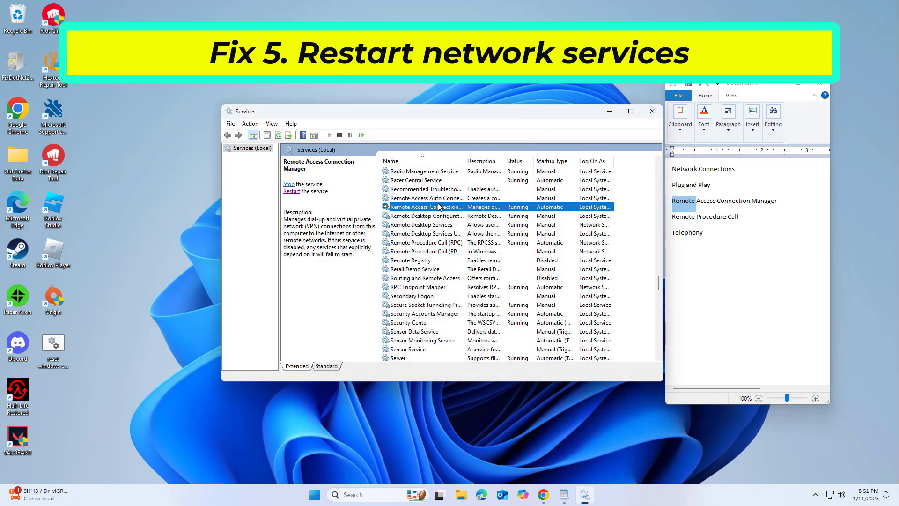
{"action": "right_click", "coordinate": [438, 206]}
{"action": "left_click", "coordinate": [463, 250]}
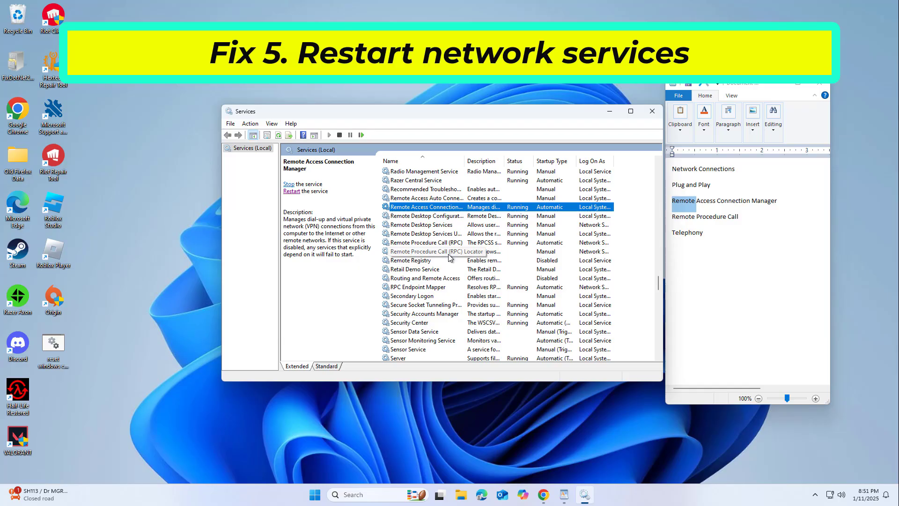
Check the startup type in the Remote Procedure Call (RPC) service's properties and close them.
{"action": "left_click", "coordinate": [448, 251]}
{"action": "left_click", "coordinate": [447, 245]}
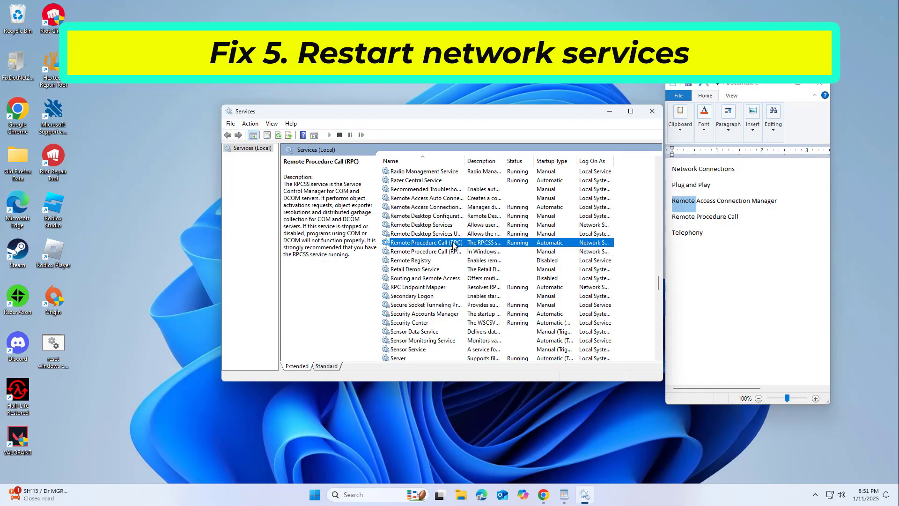
{"action": "double_click", "coordinate": [453, 245]}
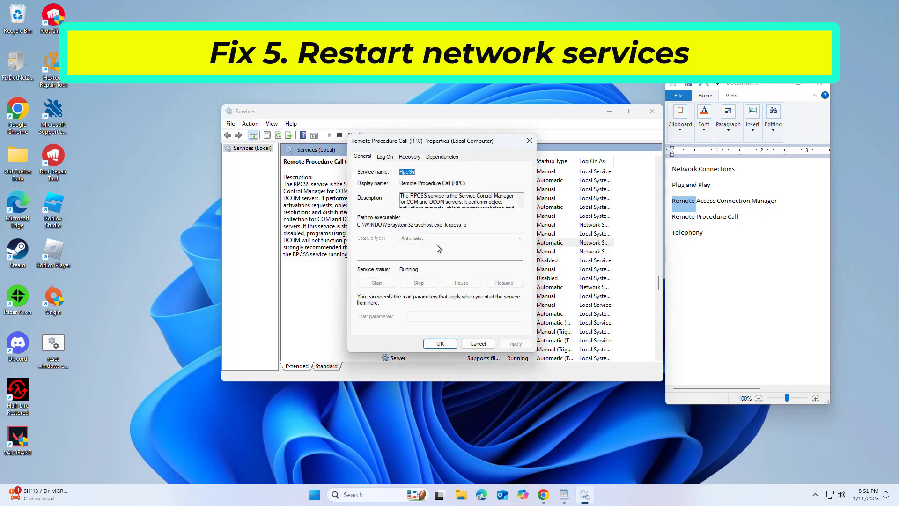
{"action": "left_click", "coordinate": [441, 343]}
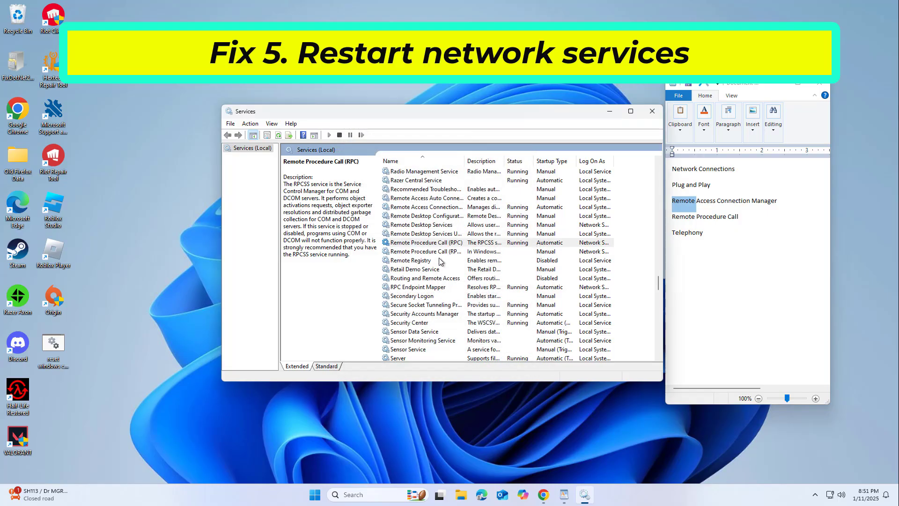
Set the Remote Procedure Call (RPC) Locator service's startup type to Automatic and start the service.
{"action": "left_click", "coordinate": [444, 253]}
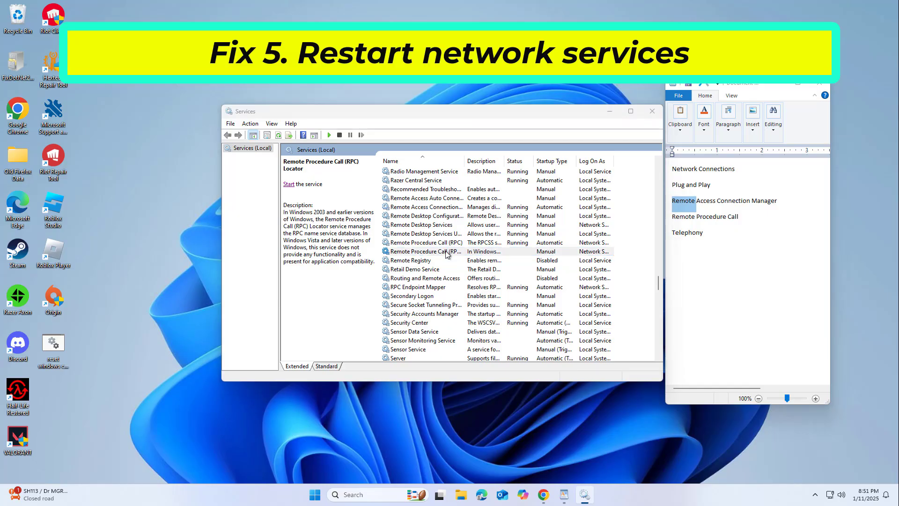
{"action": "double_click", "coordinate": [445, 251]}
{"action": "left_click", "coordinate": [445, 237]}
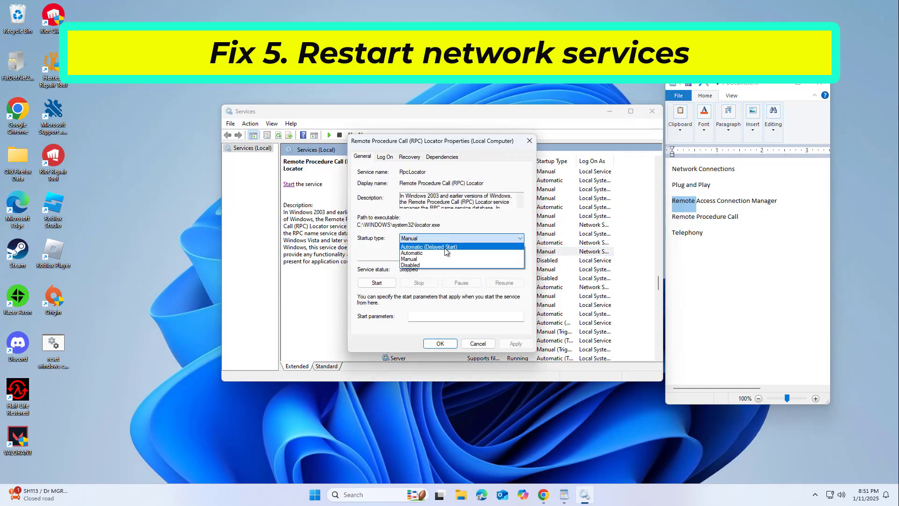
{"action": "left_click", "coordinate": [468, 253]}
{"action": "left_click", "coordinate": [521, 343]}
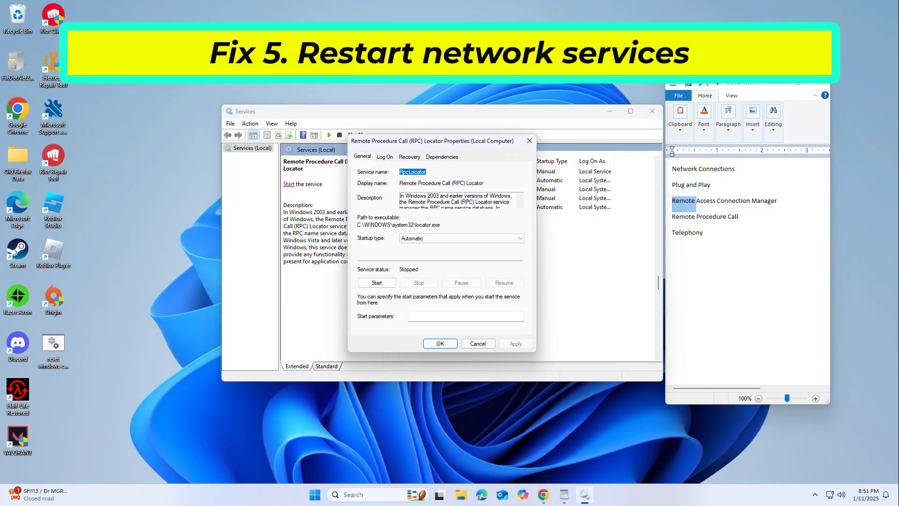
{"action": "left_click", "coordinate": [441, 344]}
{"action": "left_click", "coordinate": [444, 252]}
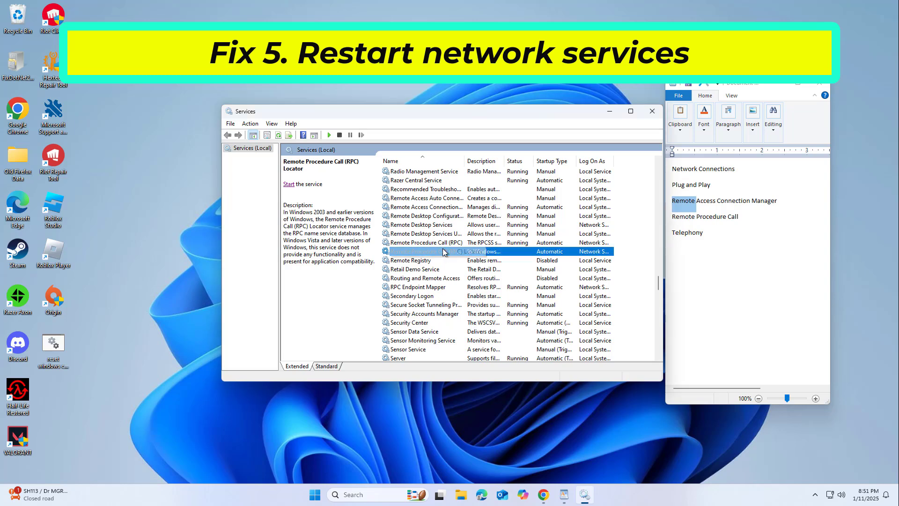
{"action": "right_click", "coordinate": [444, 252]}
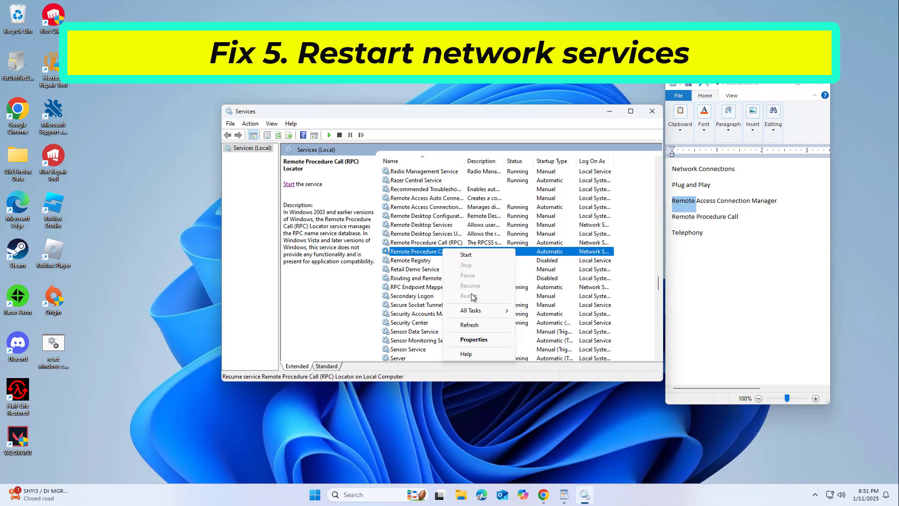
{"action": "left_click", "coordinate": [468, 255]}
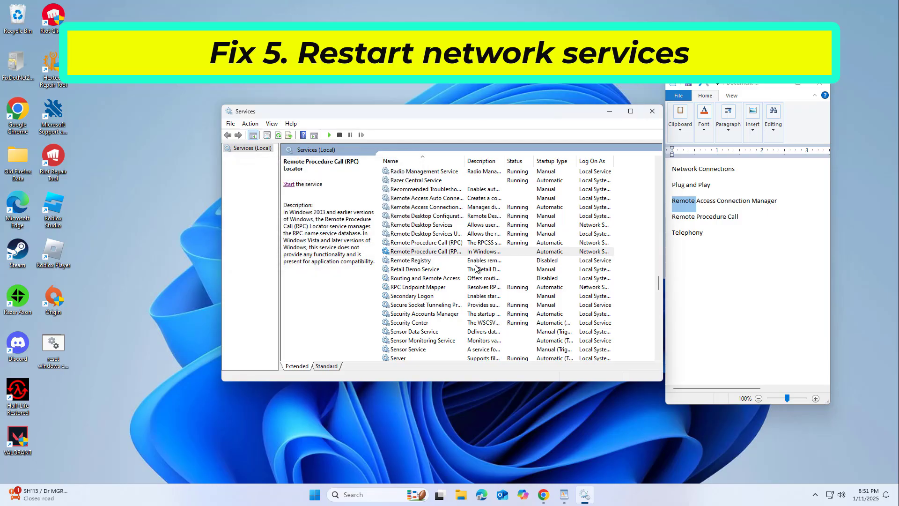
Set the Telephony service's startup type to Automatic and start the service.
{"action": "type", "text": "te"}
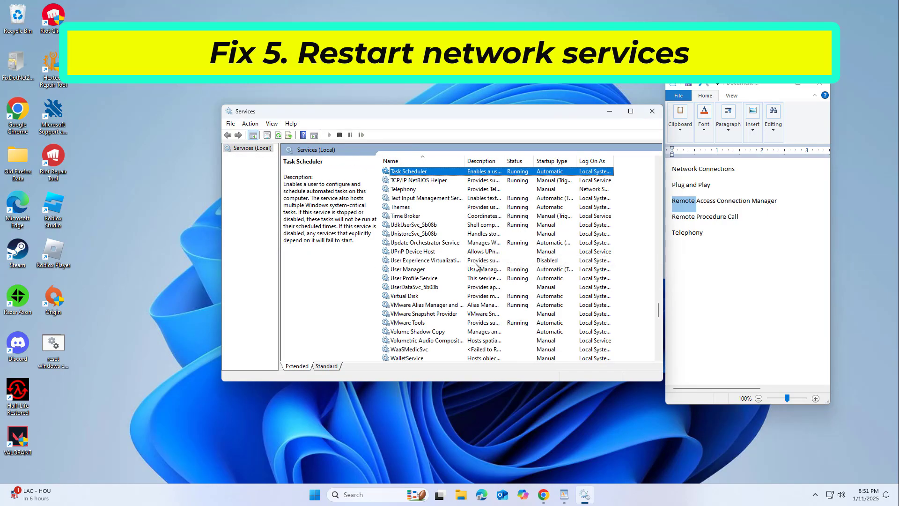
{"action": "left_click", "coordinate": [420, 198]}
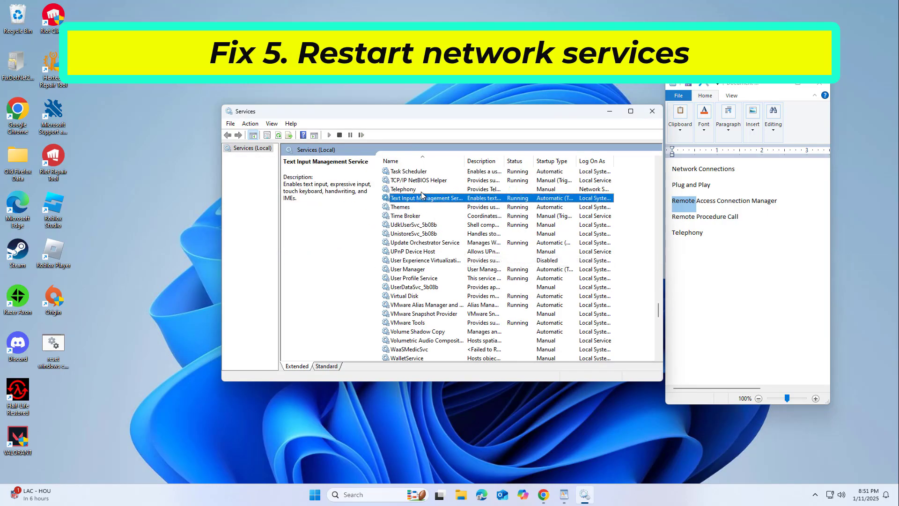
{"action": "left_click", "coordinate": [420, 190]}
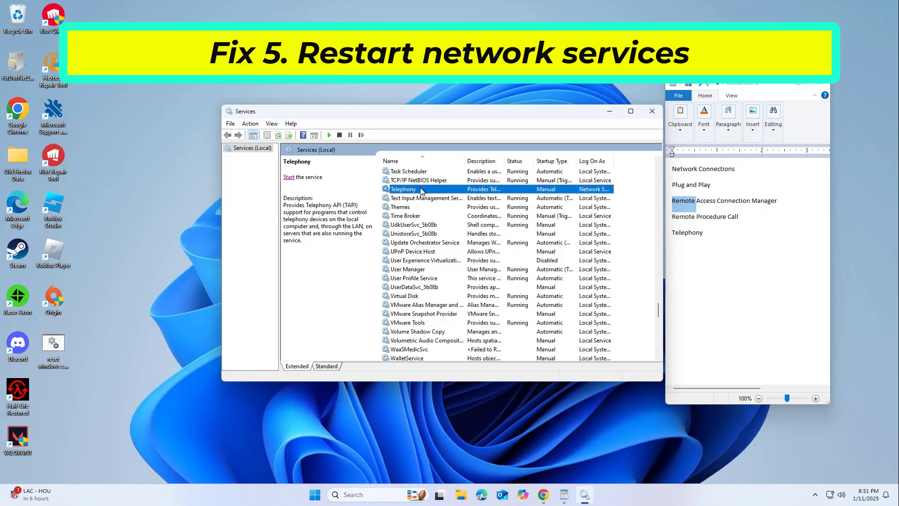
{"action": "double_click", "coordinate": [420, 191]}
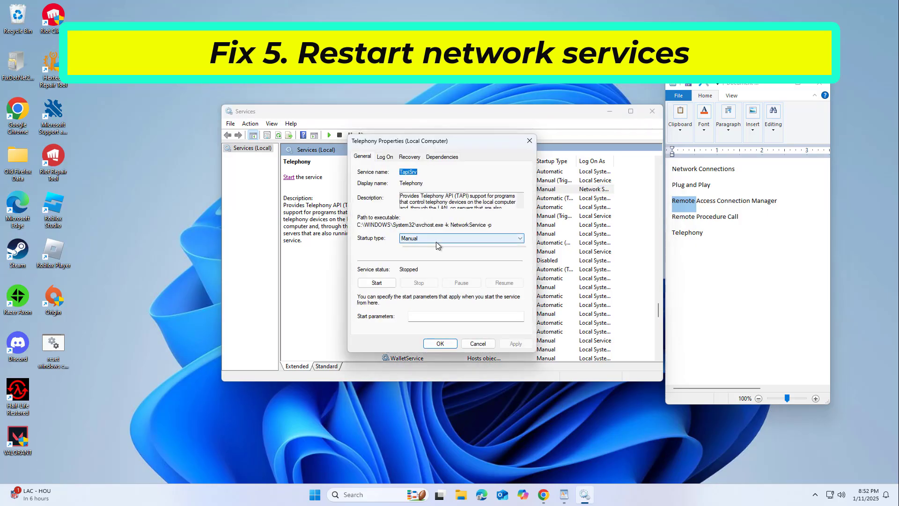
{"action": "left_click", "coordinate": [436, 244]}
{"action": "left_click", "coordinate": [440, 252]}
{"action": "left_click", "coordinate": [441, 344]}
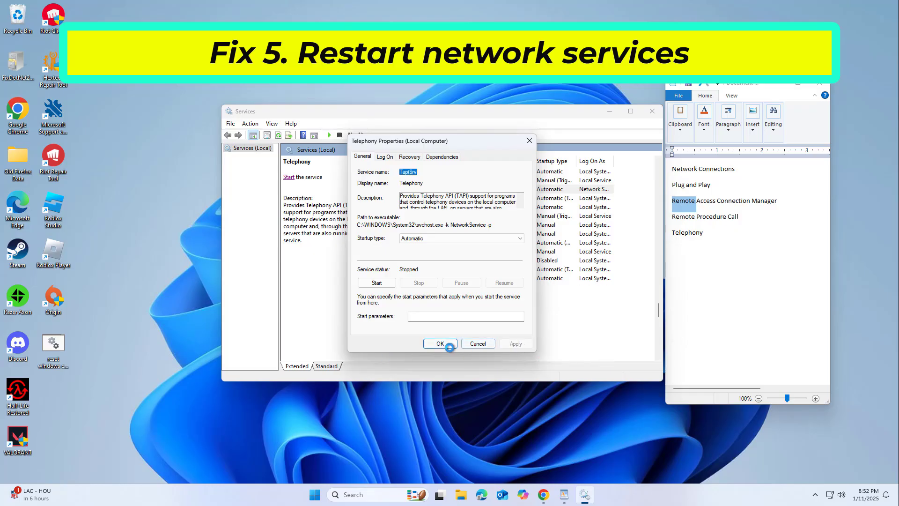
{"action": "right_click", "coordinate": [426, 190]}
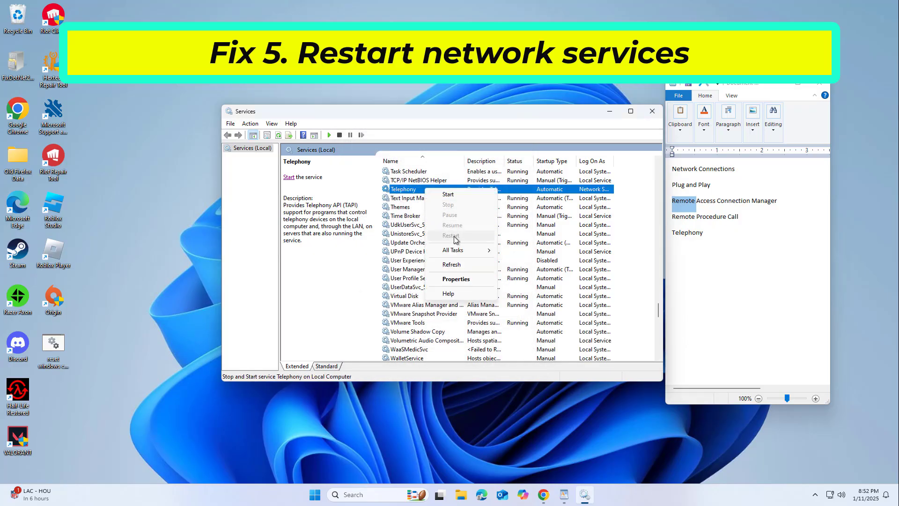
{"action": "left_click", "coordinate": [451, 194]}
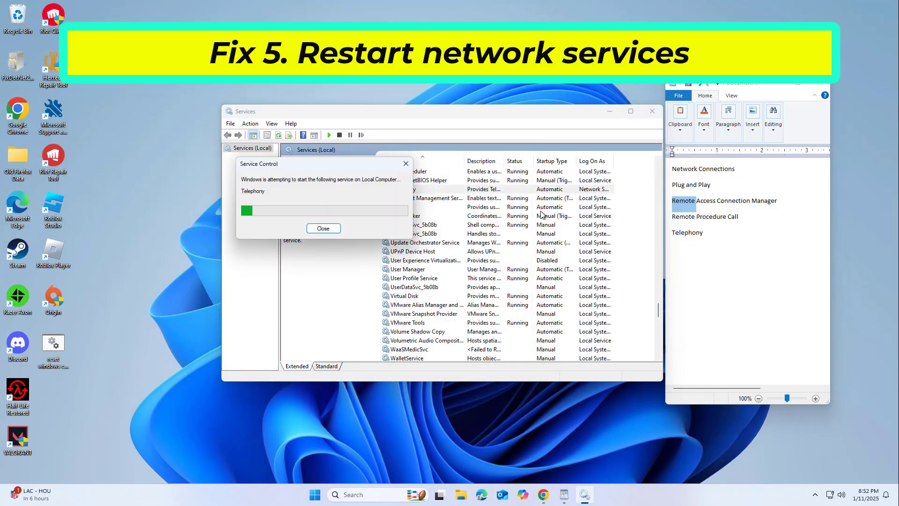
Close the Services window and the WordPad list without saving the document.
{"action": "left_click", "coordinate": [660, 112]}
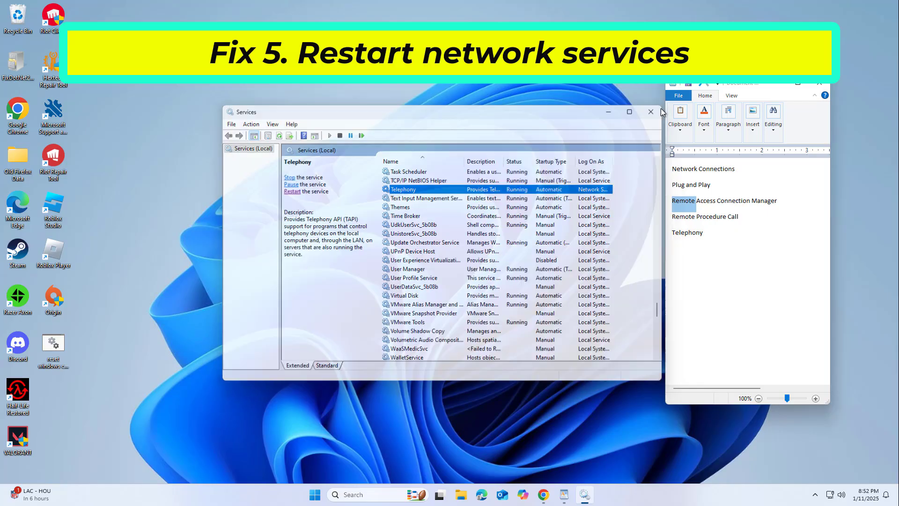
{"action": "left_click", "coordinate": [819, 83]}
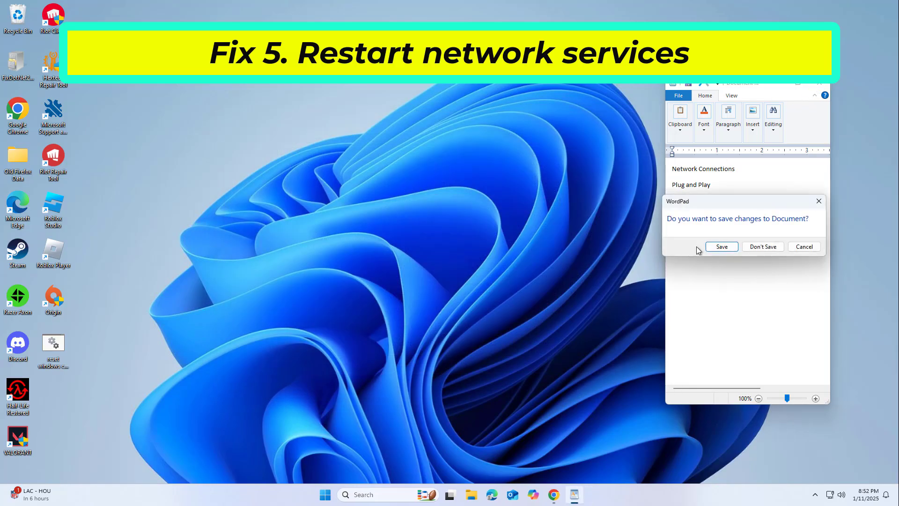
{"action": "left_click", "coordinate": [762, 247]}
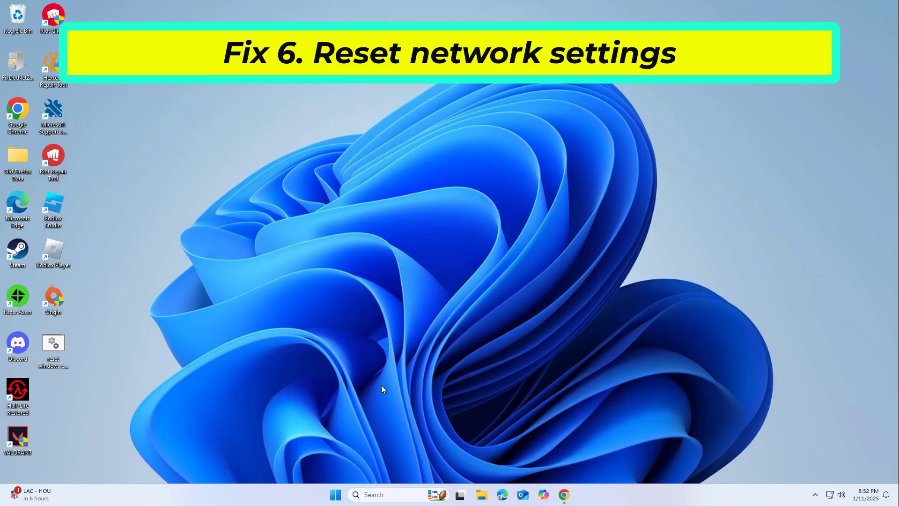
Search Windows for the Network reset system settings and start resetting the network settings.
{"action": "left_click", "coordinate": [396, 489]}
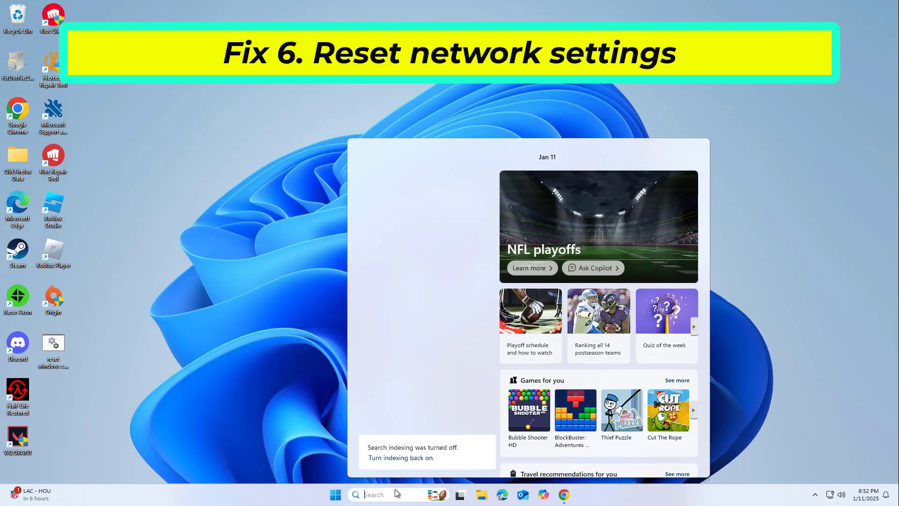
{"action": "type", "text": "netwo"}
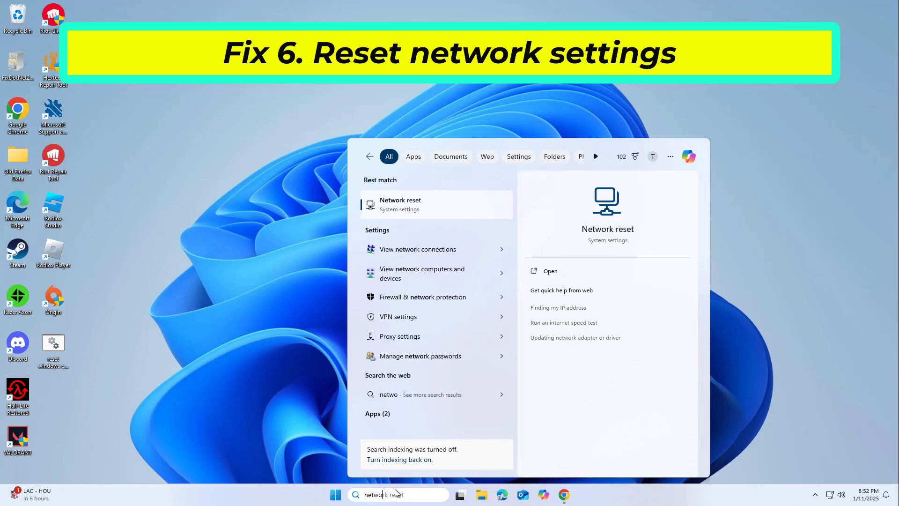
{"action": "type", "text": "rkk"}
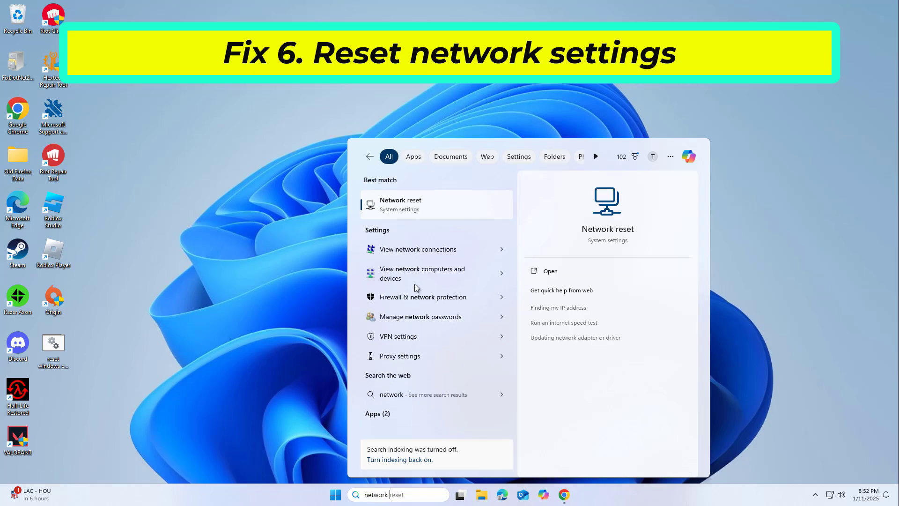
{"action": "left_click", "coordinate": [418, 206]}
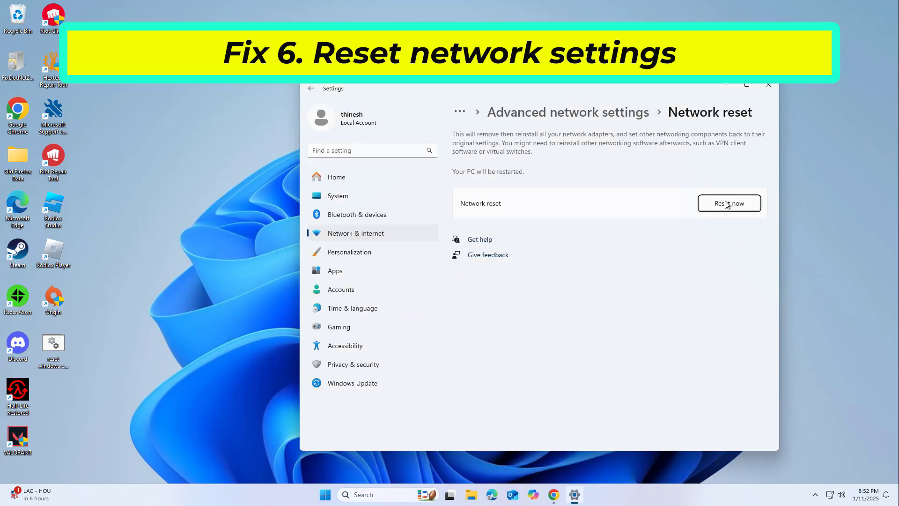
{"action": "left_click", "coordinate": [727, 204]}
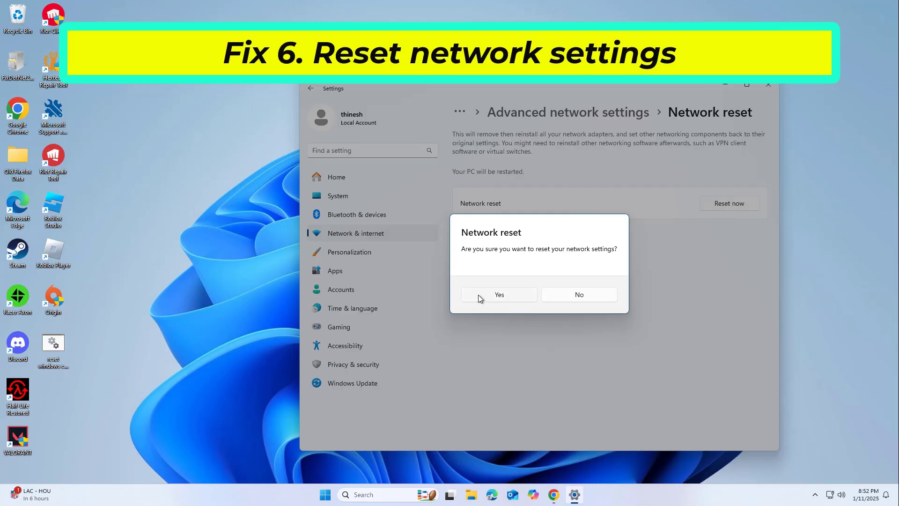